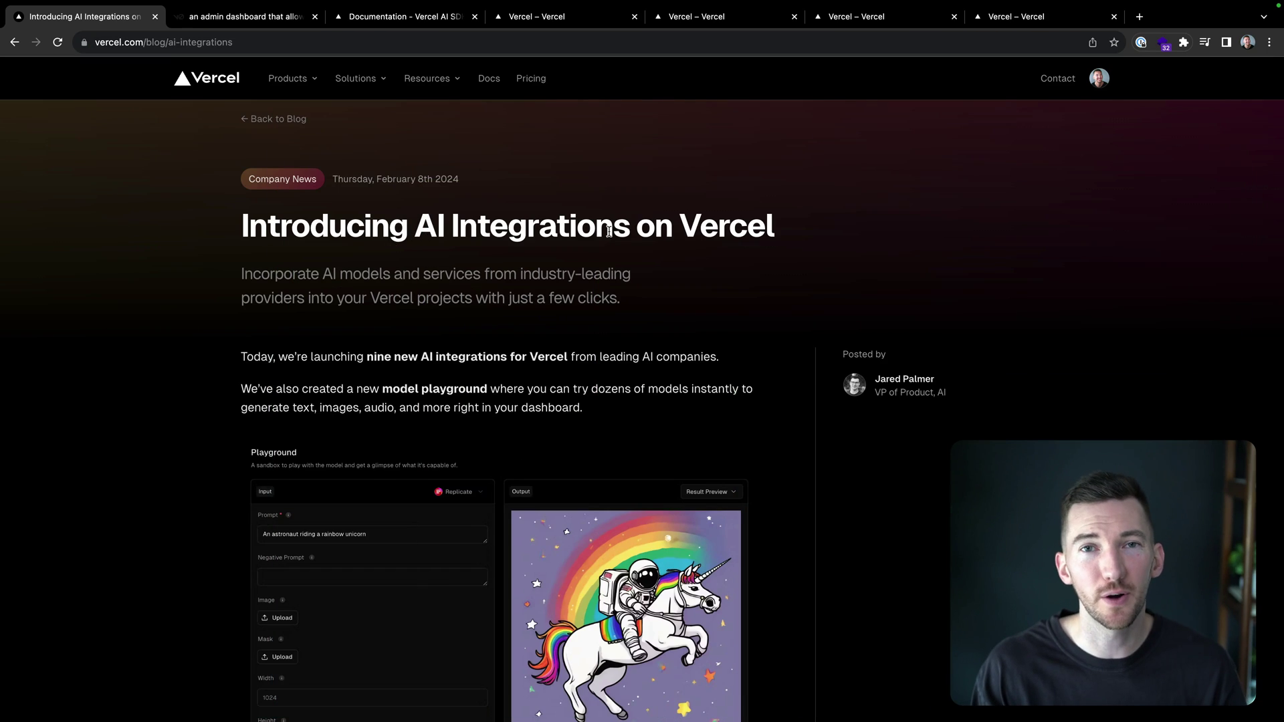
pyautogui.scroll(-1, 611, 241)
pyautogui.scroll(-5, 622, 288)
pyautogui.scroll(-3, 621, 287)
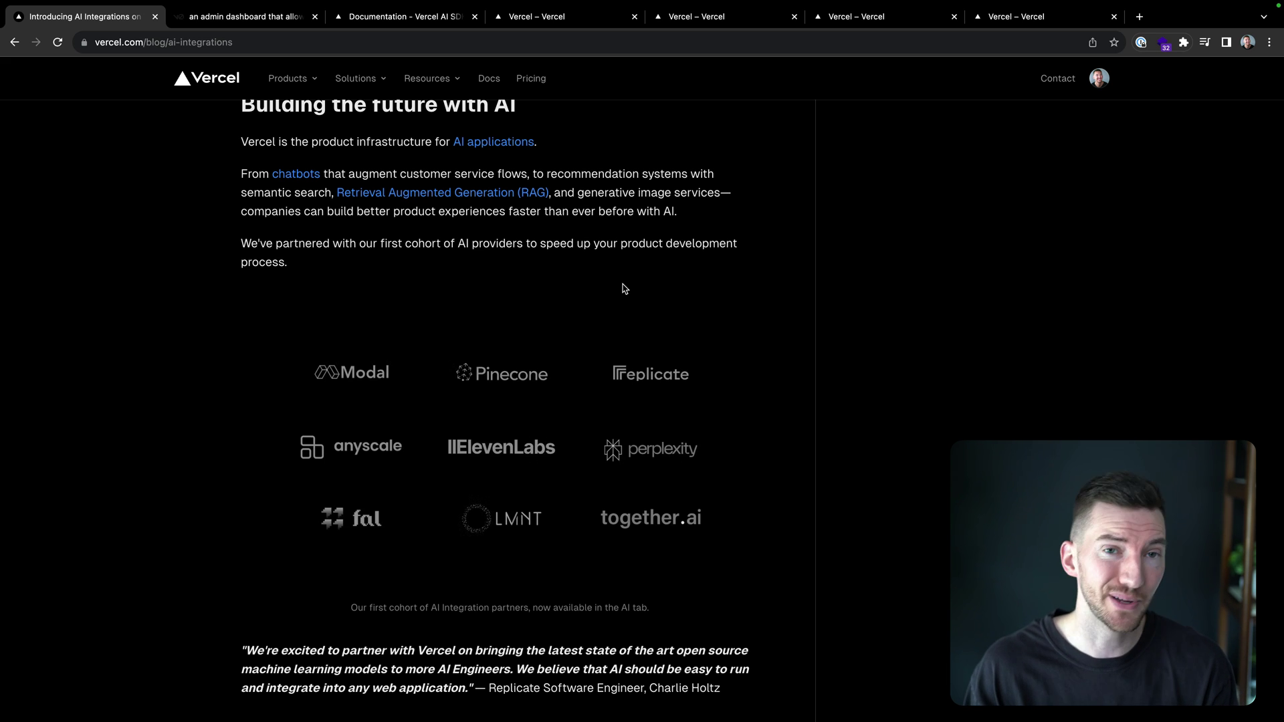
# Step: Leave the AI Integrations blog post's partner list for the v0 admin dashboard tab
pyautogui.hotkey('ctrl', 'Tab')
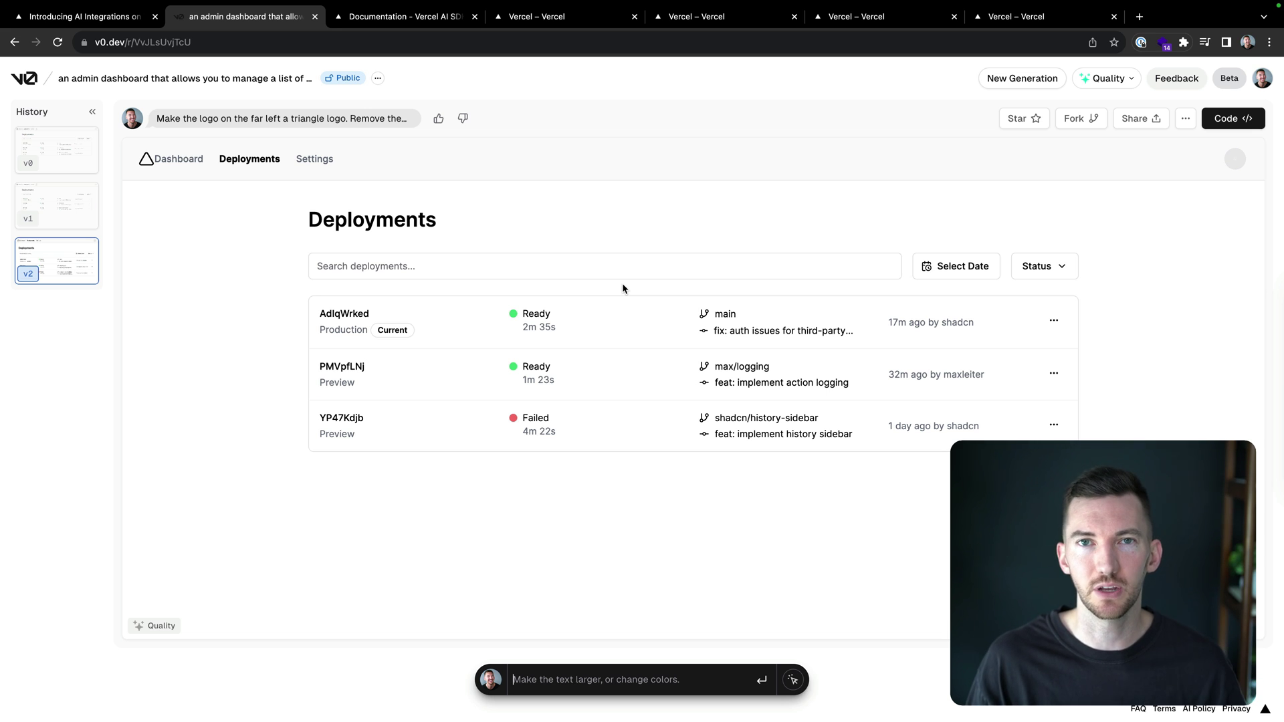
# Step: Skim the AI SDK docs introduction, then reach the Perplexity-connected AI Integrations page
pyautogui.hotkey('ctrl', 'Tab')
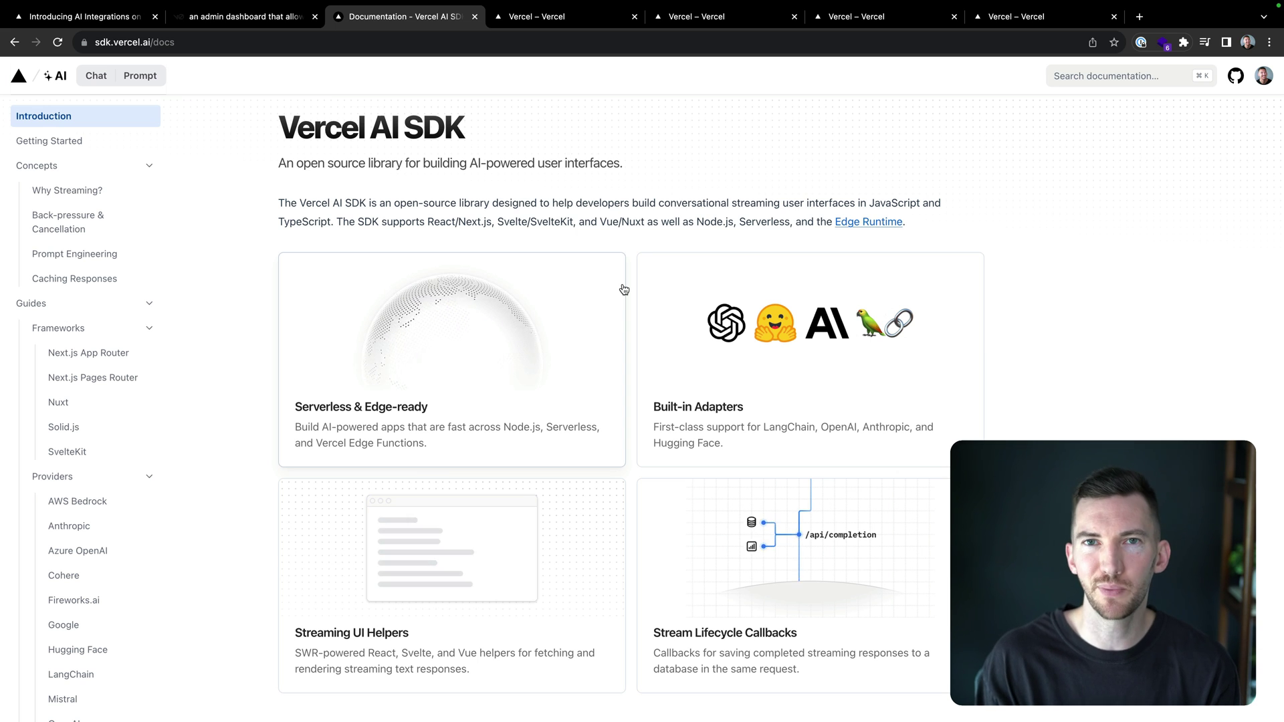
pyautogui.hotkey('ctrl', 'Tab')
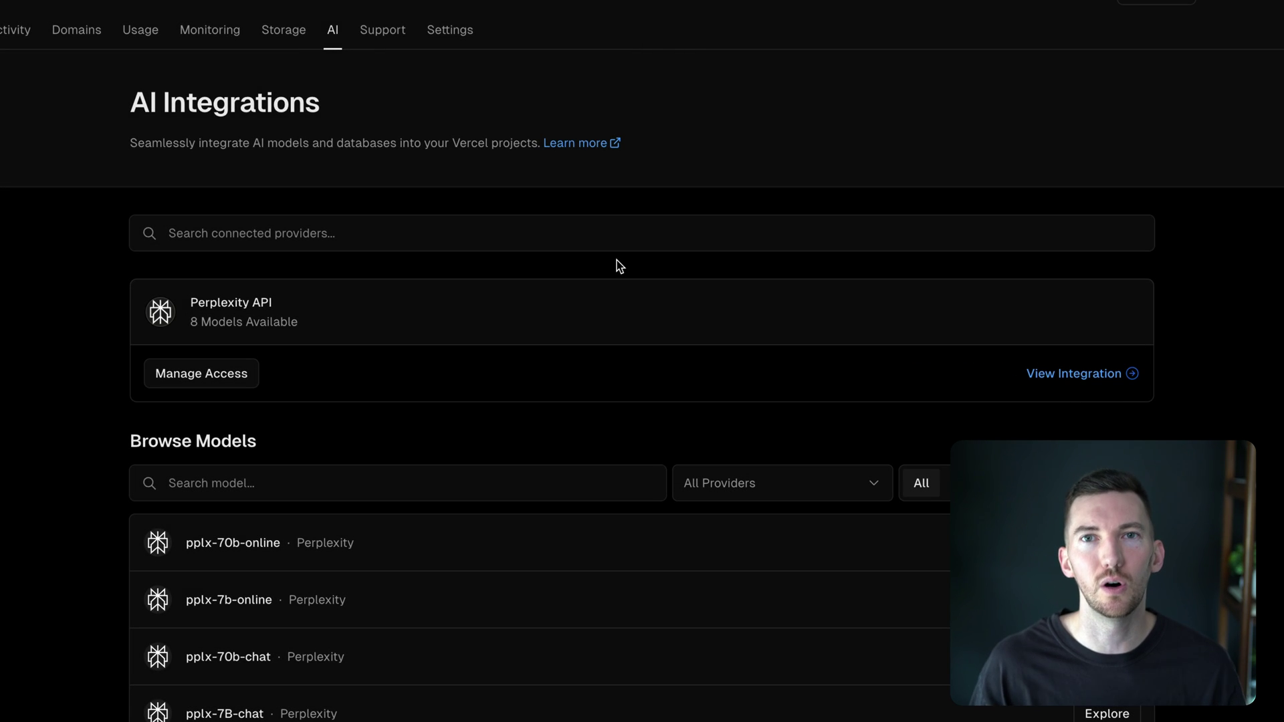
pyautogui.scroll(-2, 617, 265)
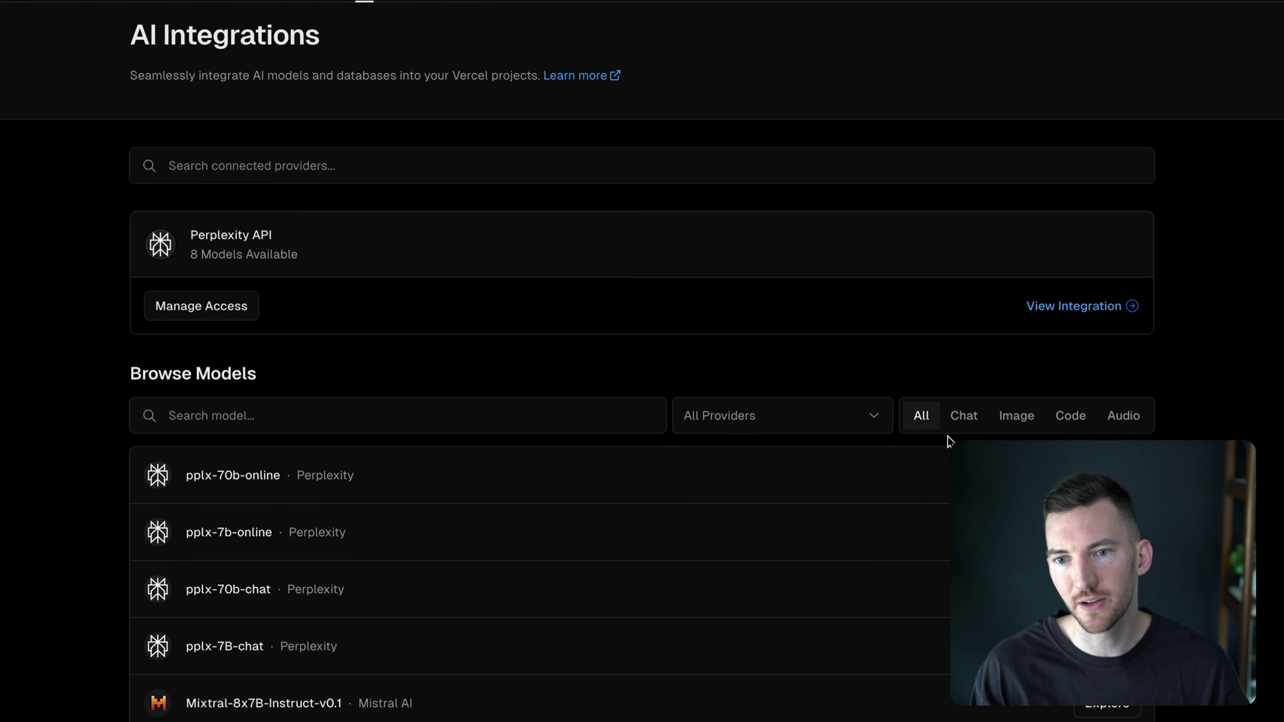
pyautogui.scroll(-1, 967, 428)
pyautogui.scroll(-1, 966, 428)
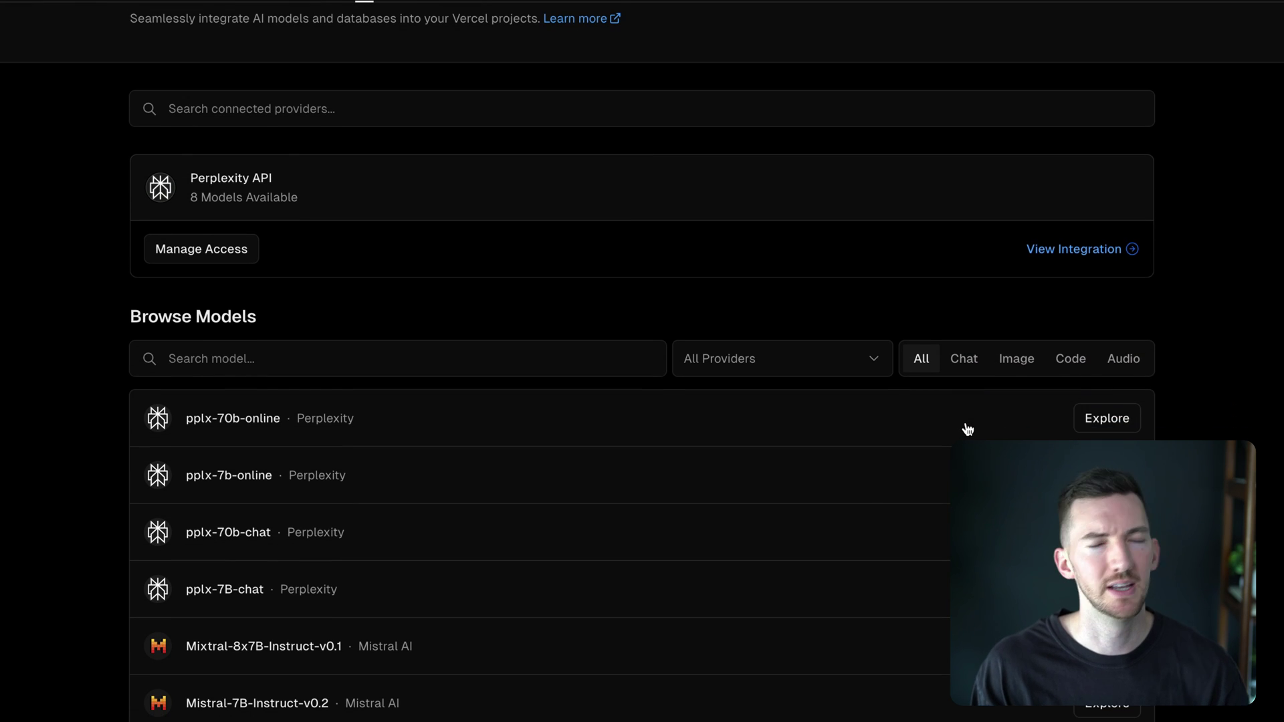
pyautogui.scroll(-1, 967, 428)
pyautogui.scroll(-1, 967, 427)
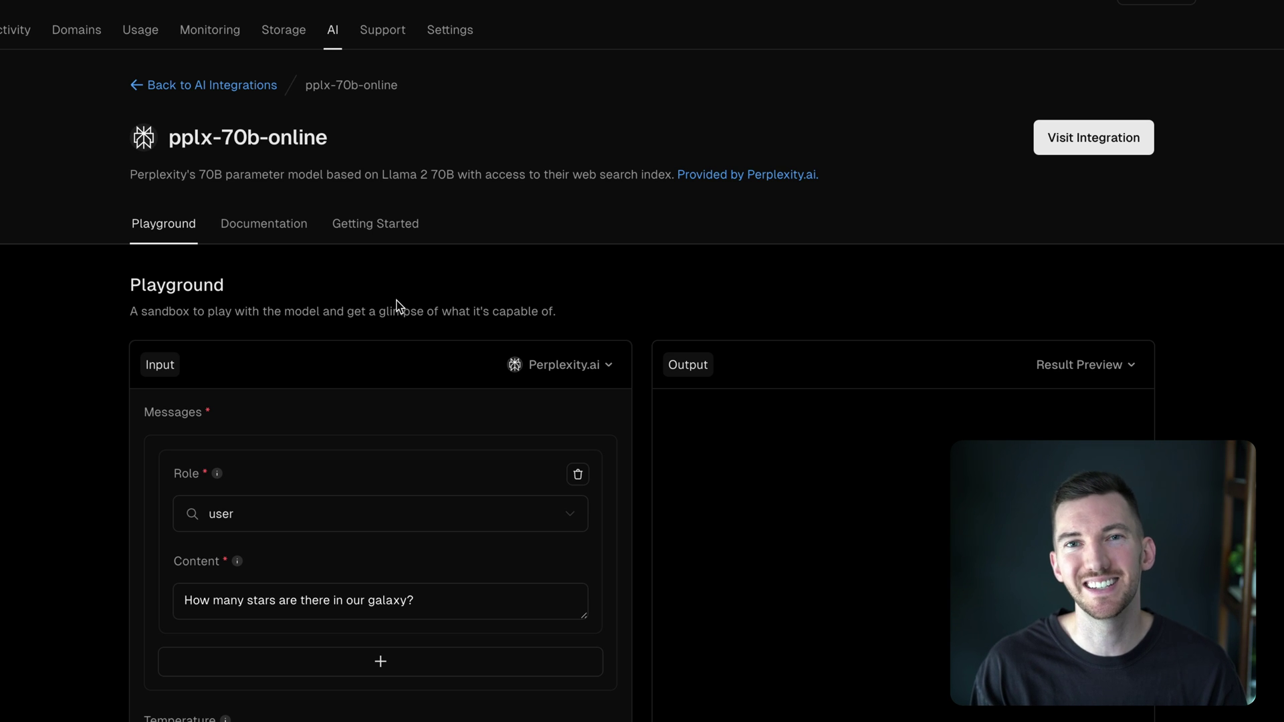
pyautogui.scroll(-1, 396, 301)
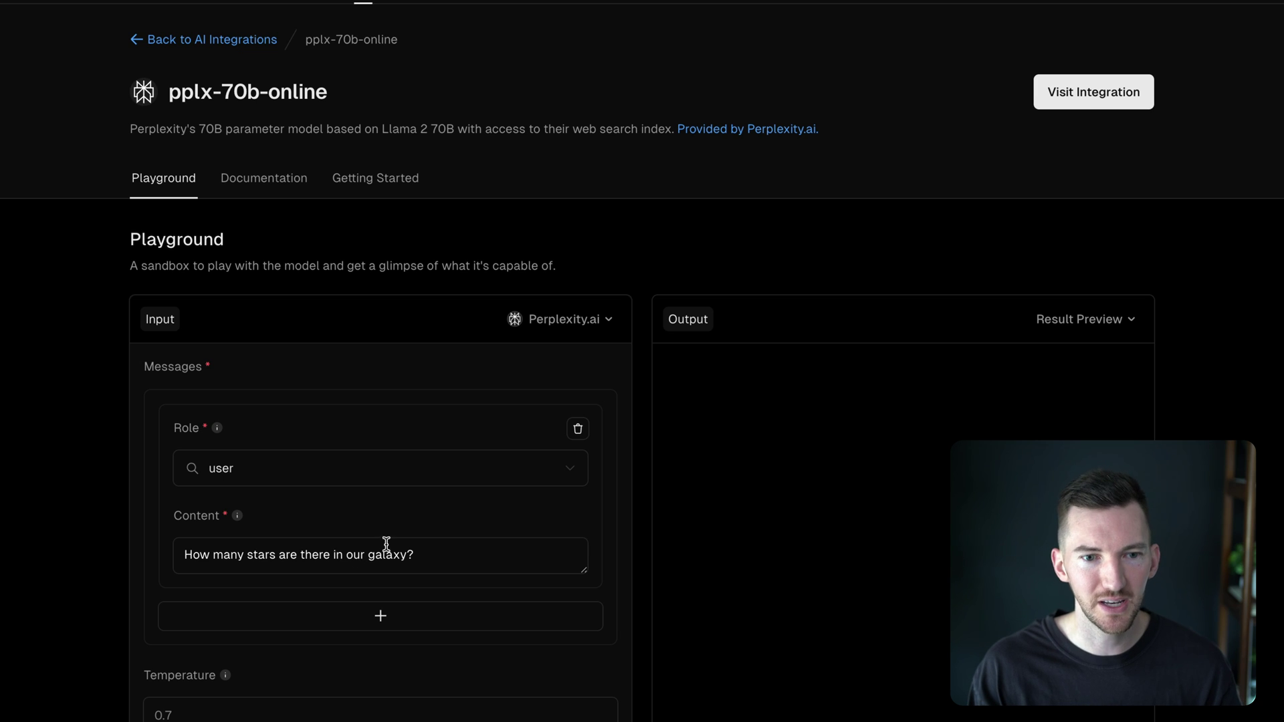
pyautogui.scroll(-2, 602, 456)
pyautogui.scroll(-5, 632, 442)
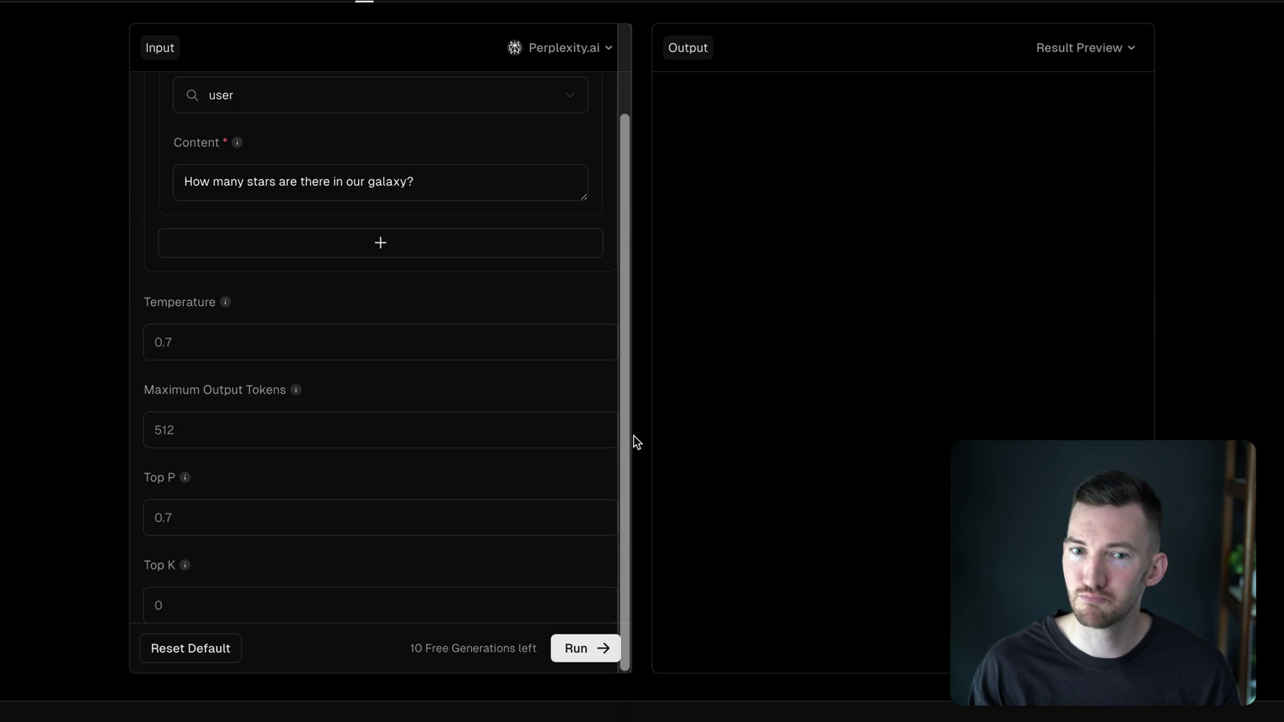
# Step: Run pplx-70b-online on the galaxy star-count question and highlight part of its answer
pyautogui.click(582, 648)
pyautogui.scroll(6, 672, 483)
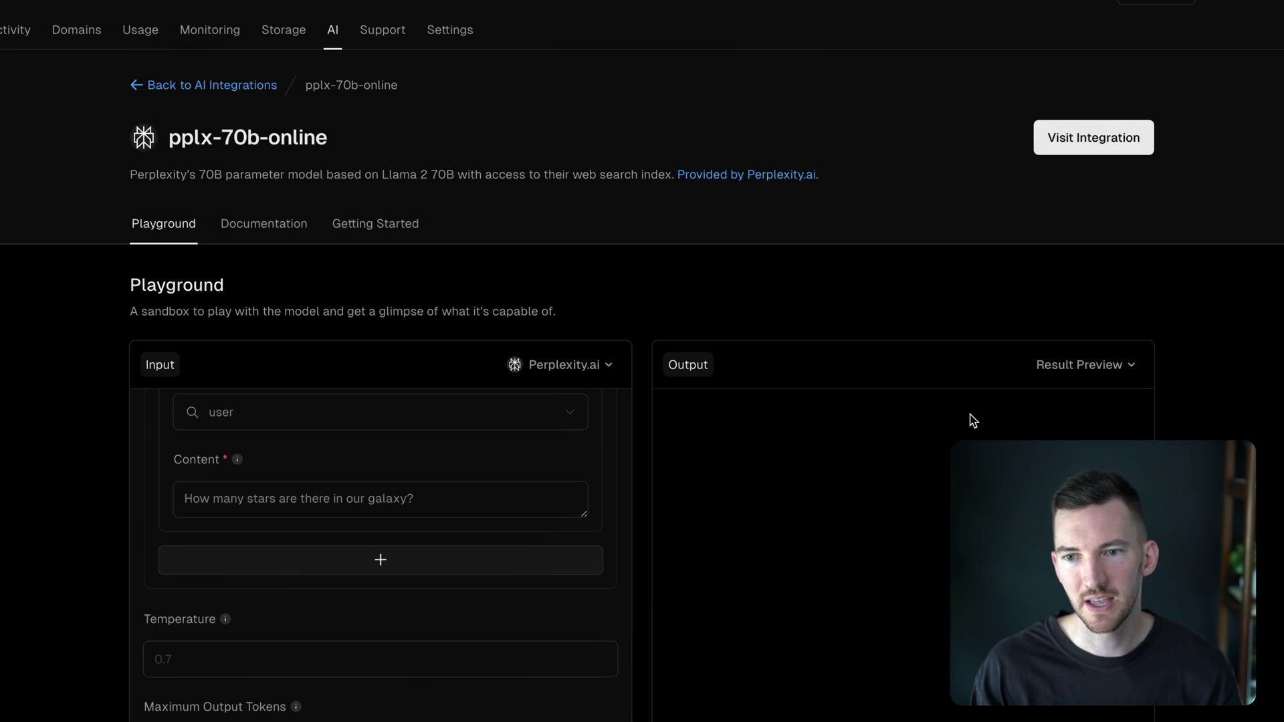
pyautogui.scroll(-1, 970, 420)
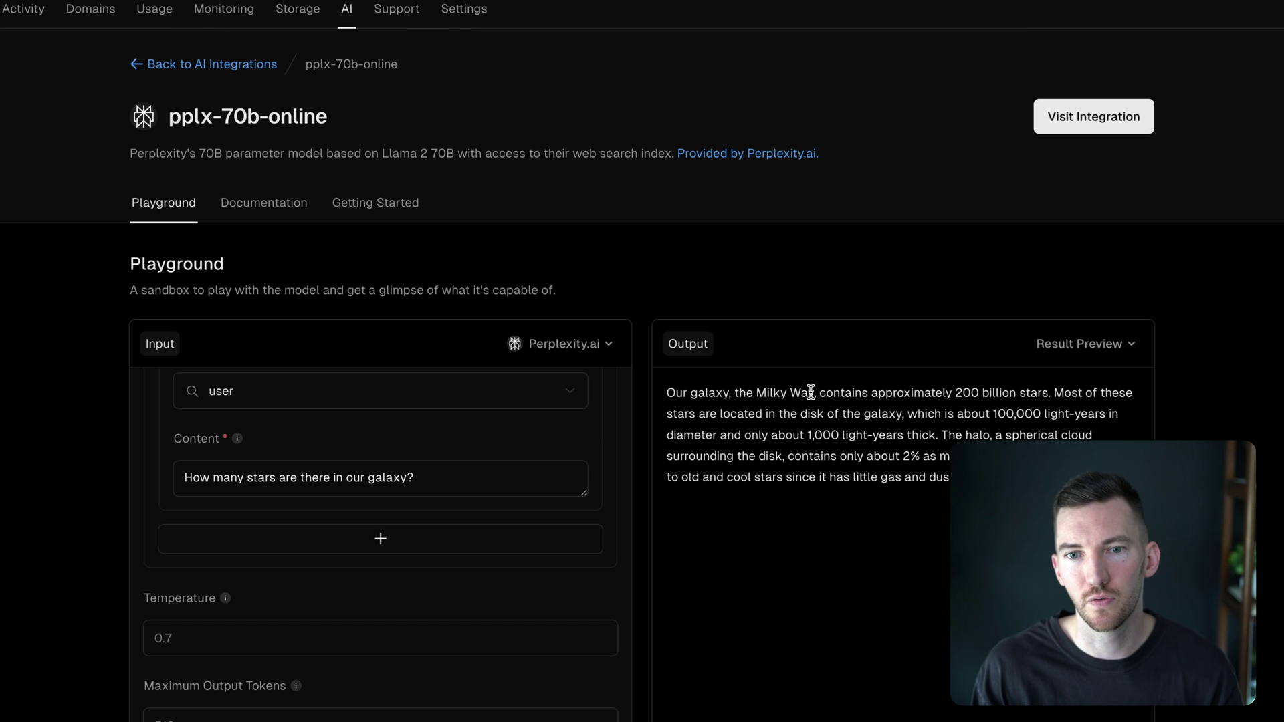
pyautogui.moveTo(793, 393); pyautogui.dragTo(842, 447)
pyautogui.click(841, 457)
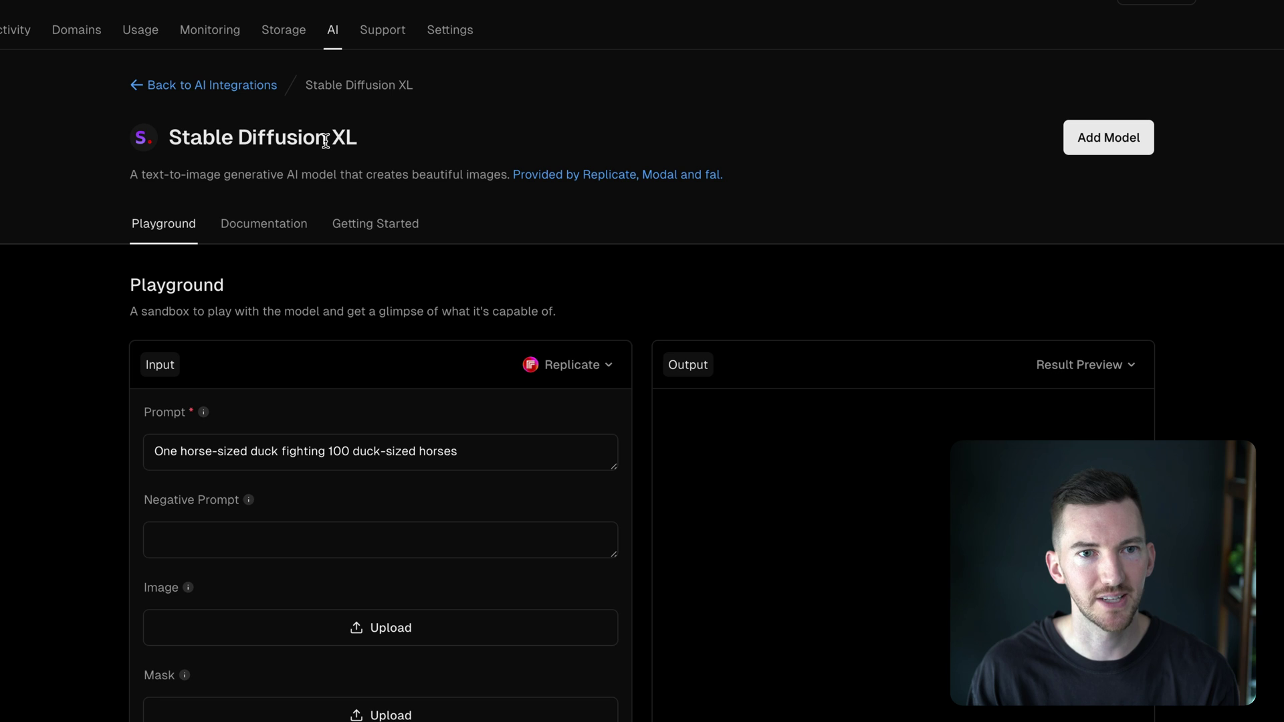
pyautogui.scroll(-1, 415, 229)
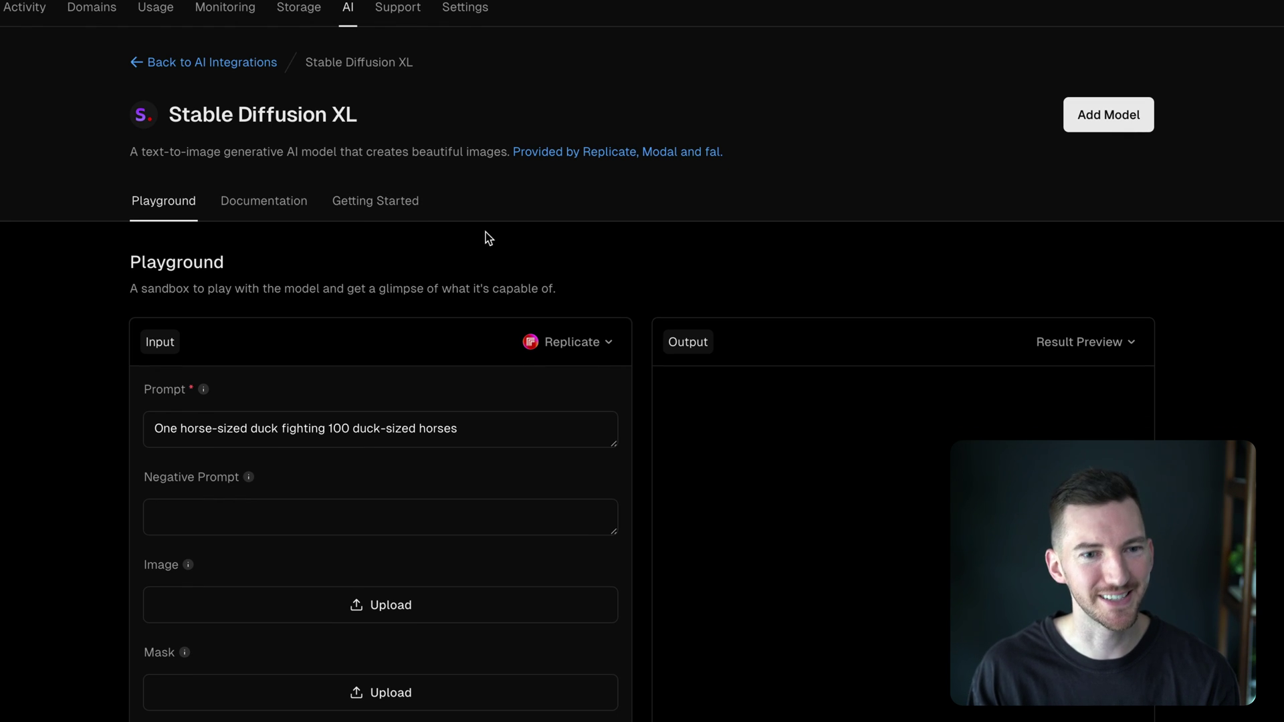
pyautogui.scroll(-5, 628, 230)
pyautogui.scroll(2, 628, 230)
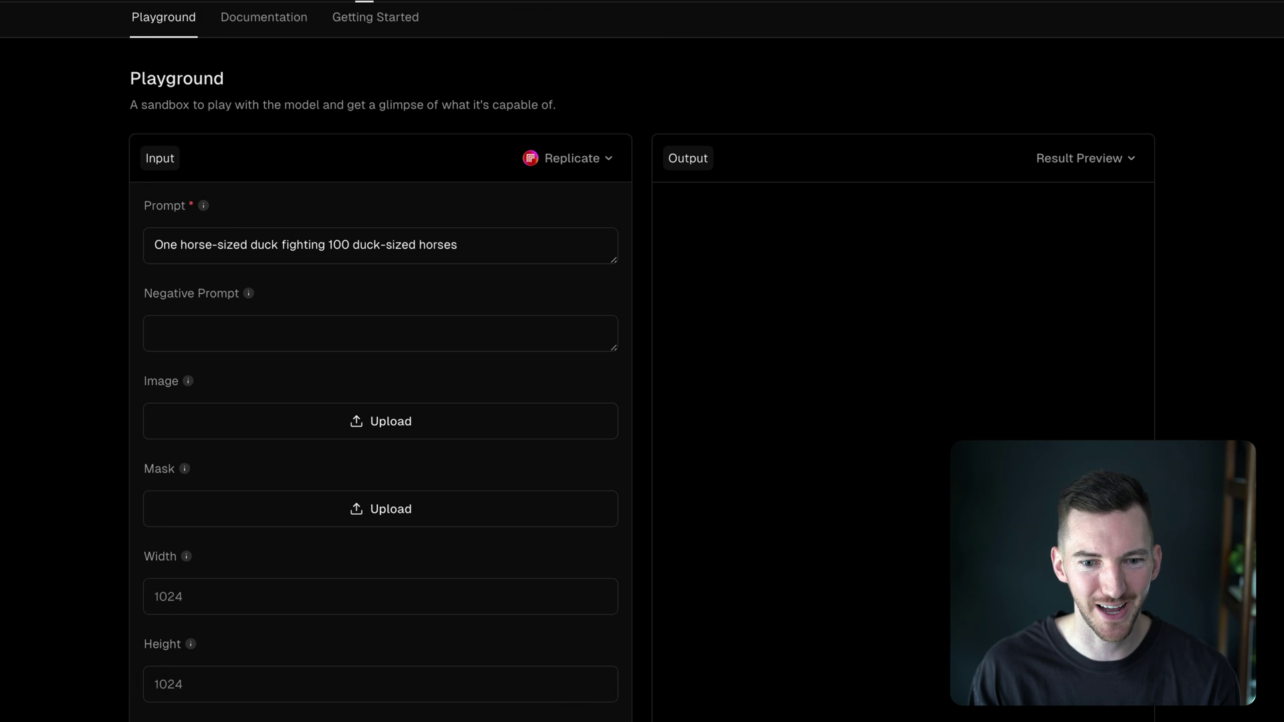
pyautogui.scroll(2, 702, 161)
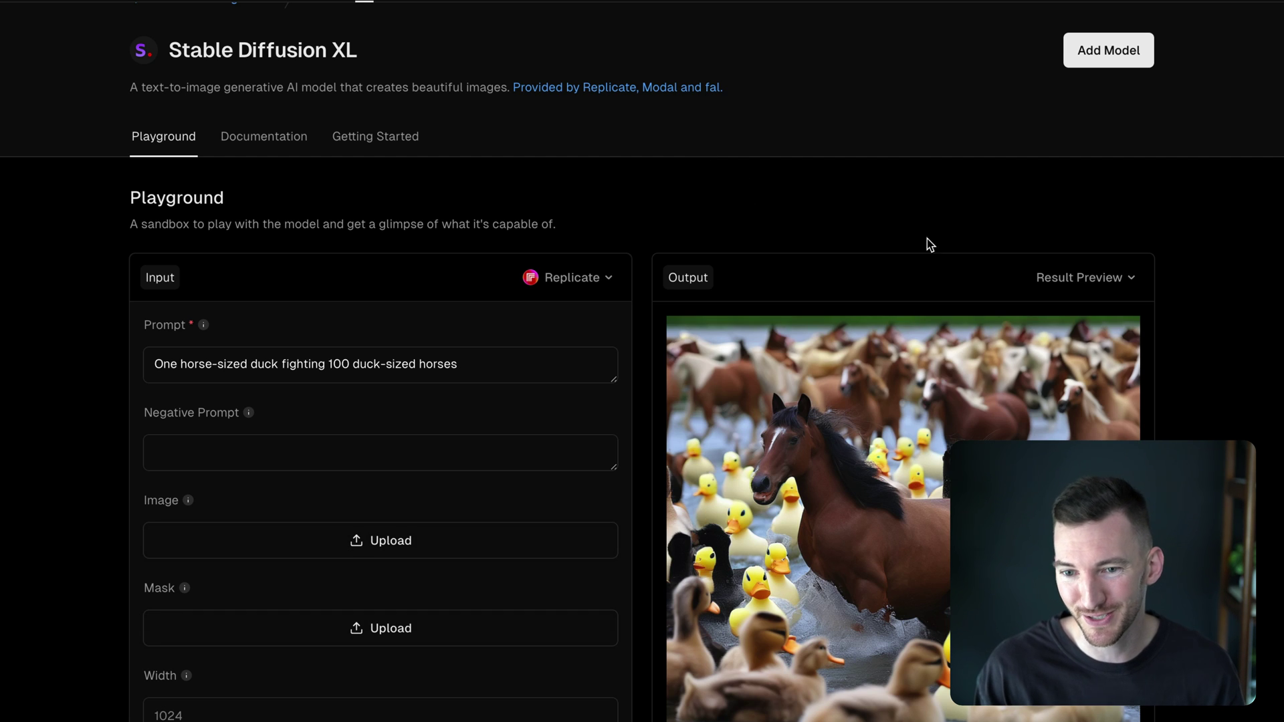
pyautogui.scroll(-1, 1053, 301)
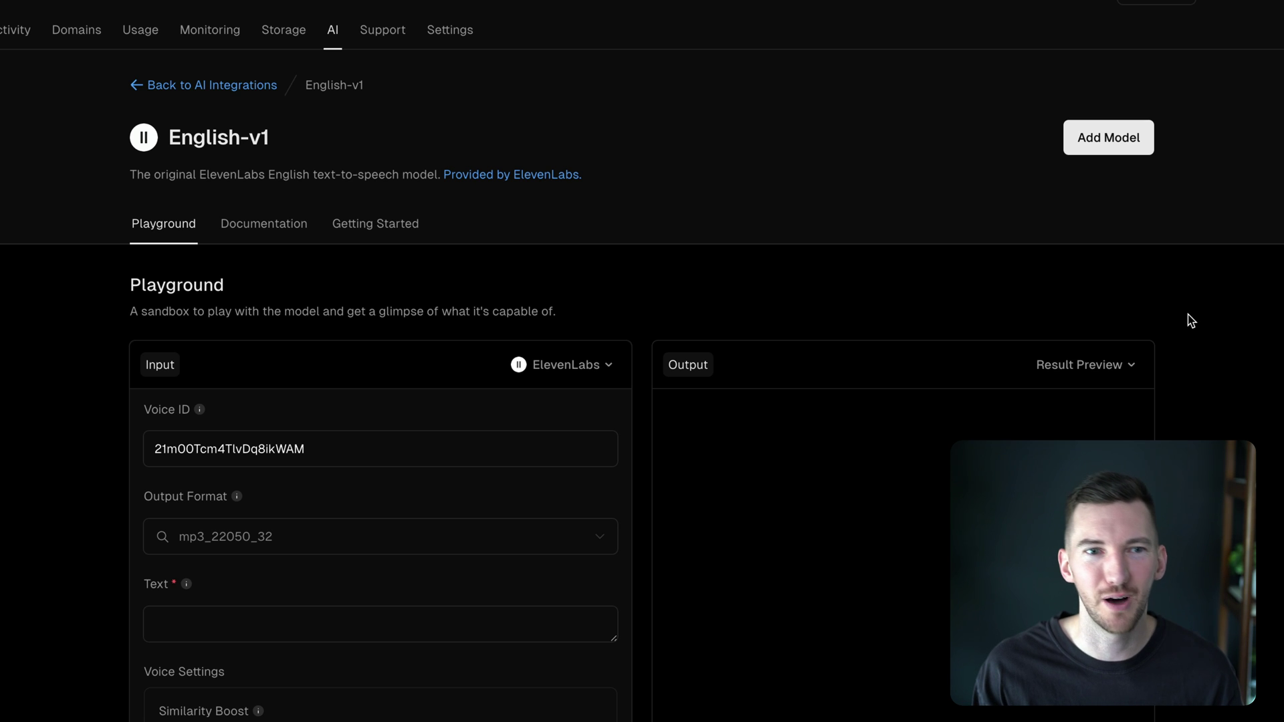
pyautogui.scroll(-1, 493, 324)
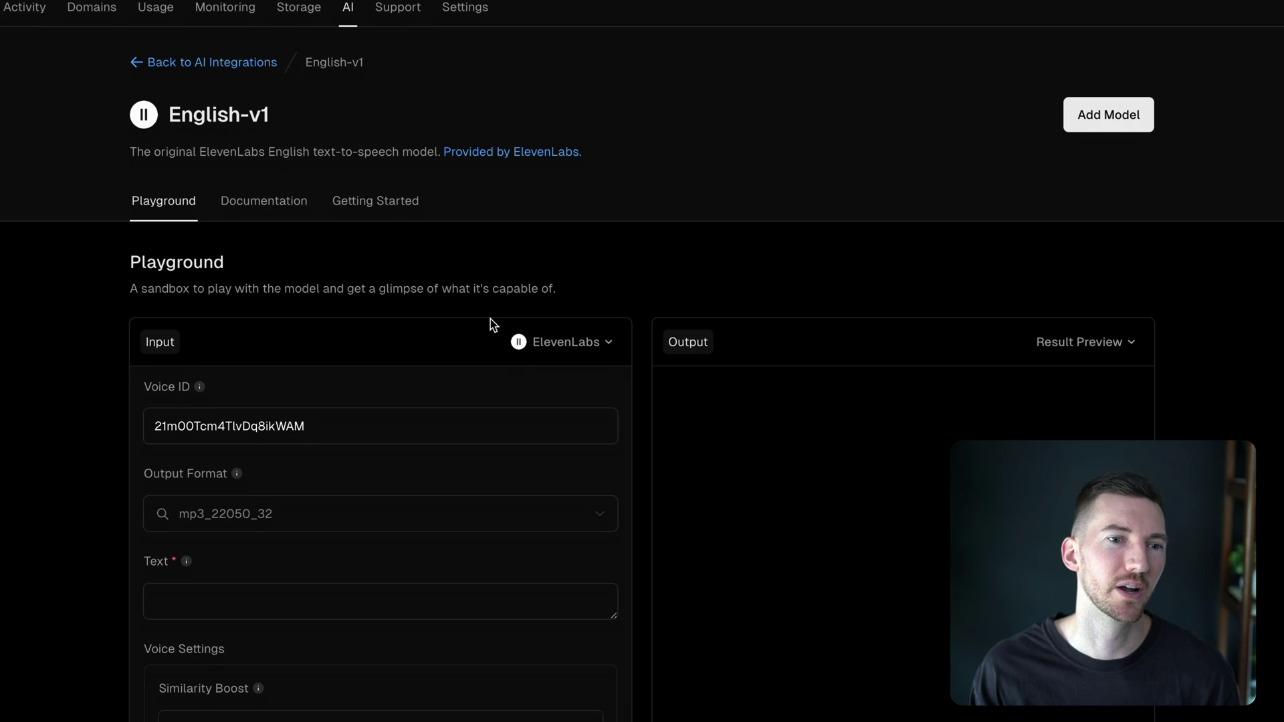
pyautogui.scroll(-1, 471, 341)
pyautogui.scroll(-1, 471, 343)
pyautogui.scroll(-3, 241, 419)
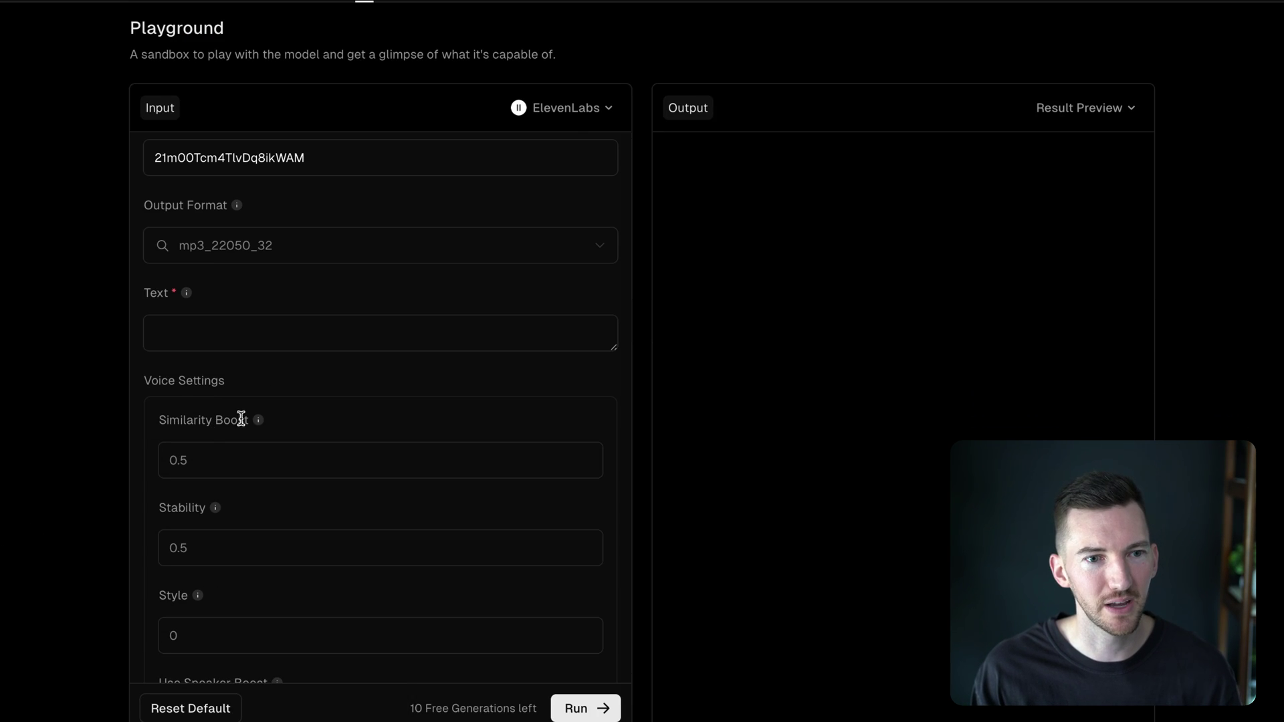
# Step: Generate English-v1 speech of 'Hello YouTube!' and play the one-second clip
pyautogui.click(330, 343)
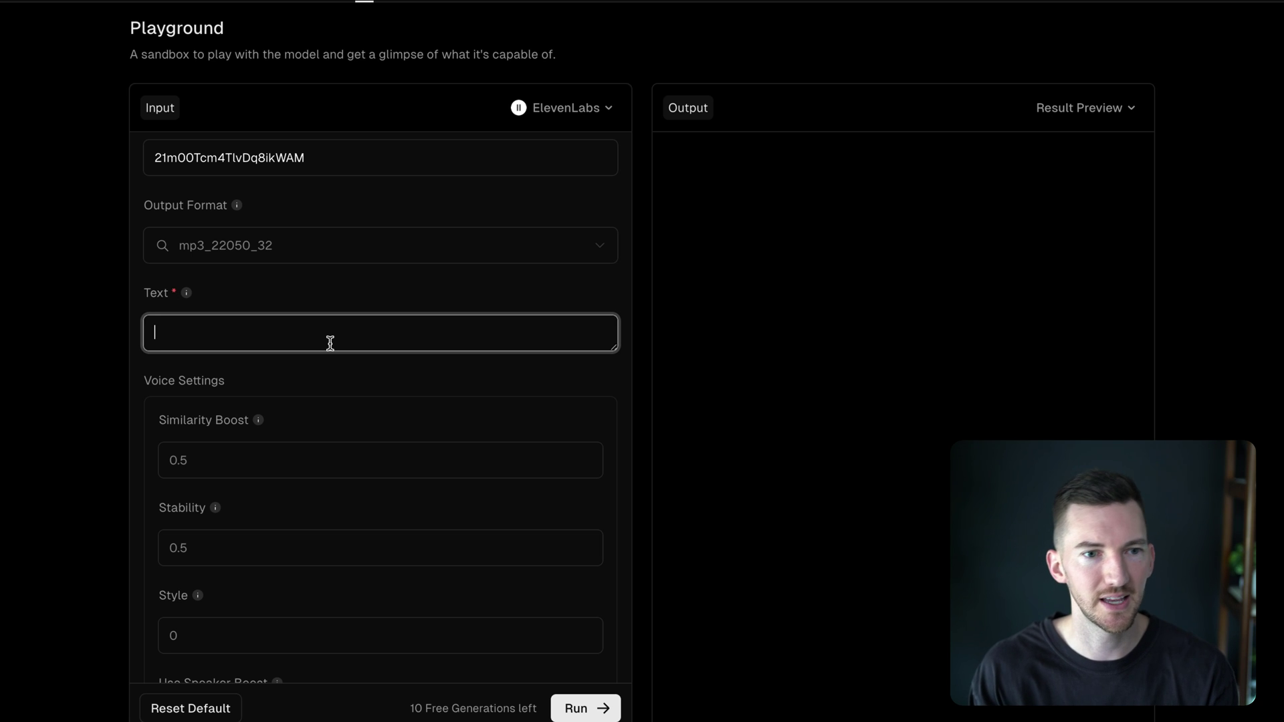
pyautogui.write('Hello YouTub')
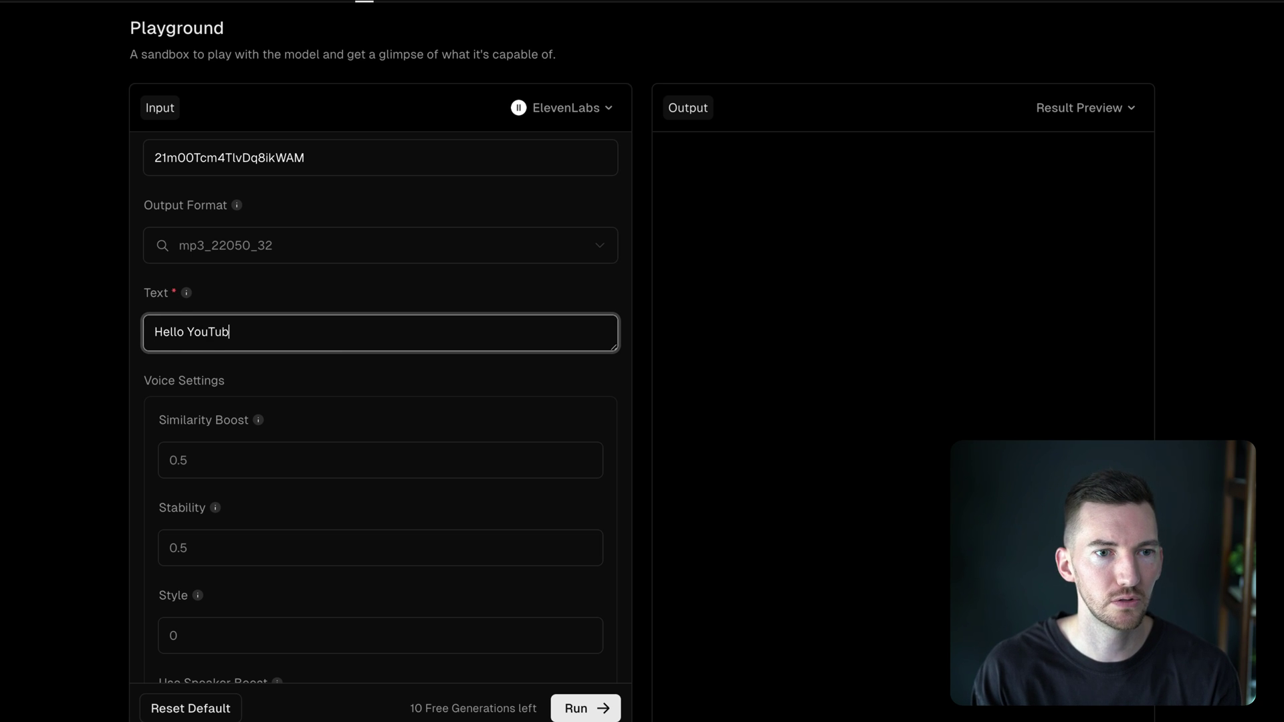
pyautogui.write('e!')
pyautogui.click(573, 704)
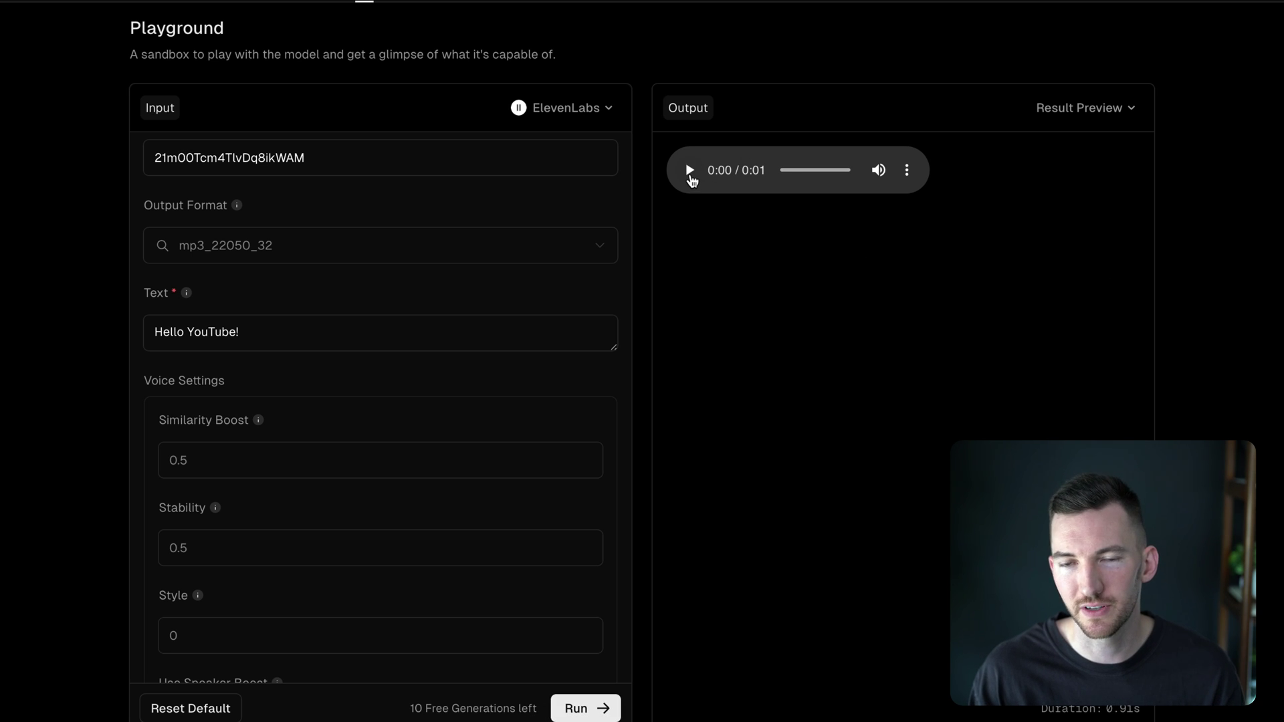
pyautogui.click(690, 172)
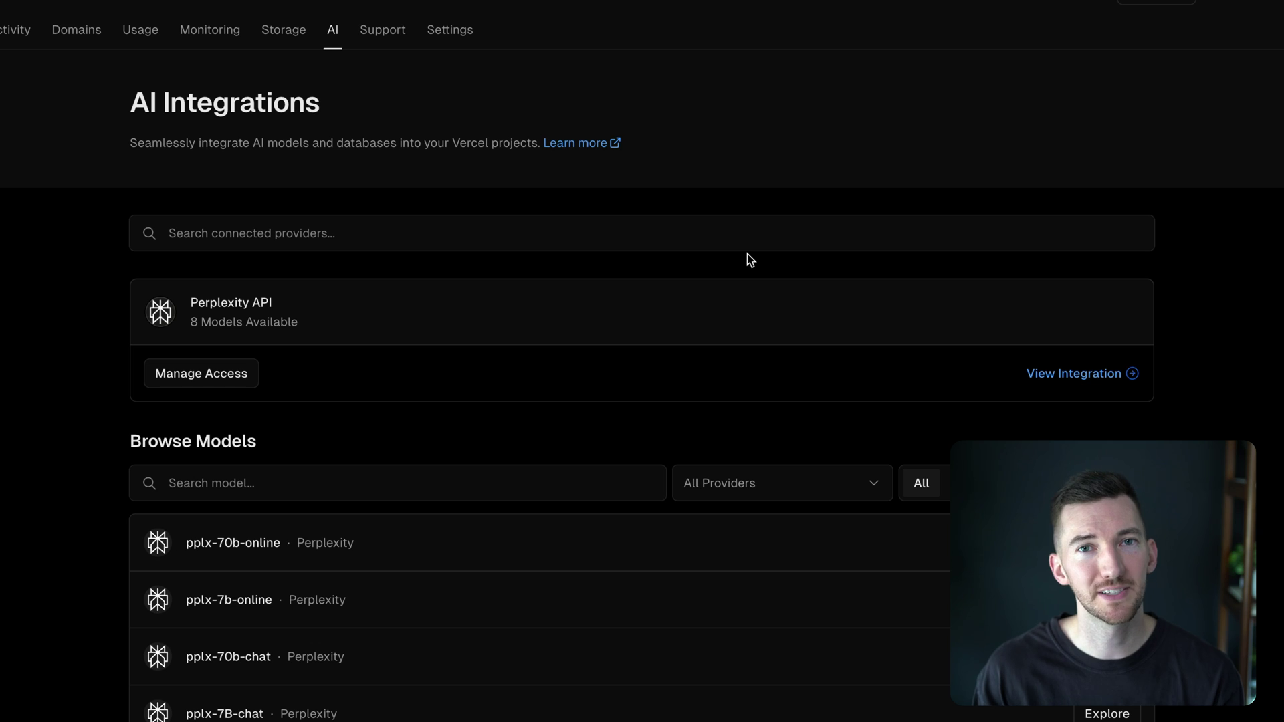
# Step: Copy the Next.js (App Router) snippet from Perplexity API's 'Connect to your project in code' section
pyautogui.click(228, 311)
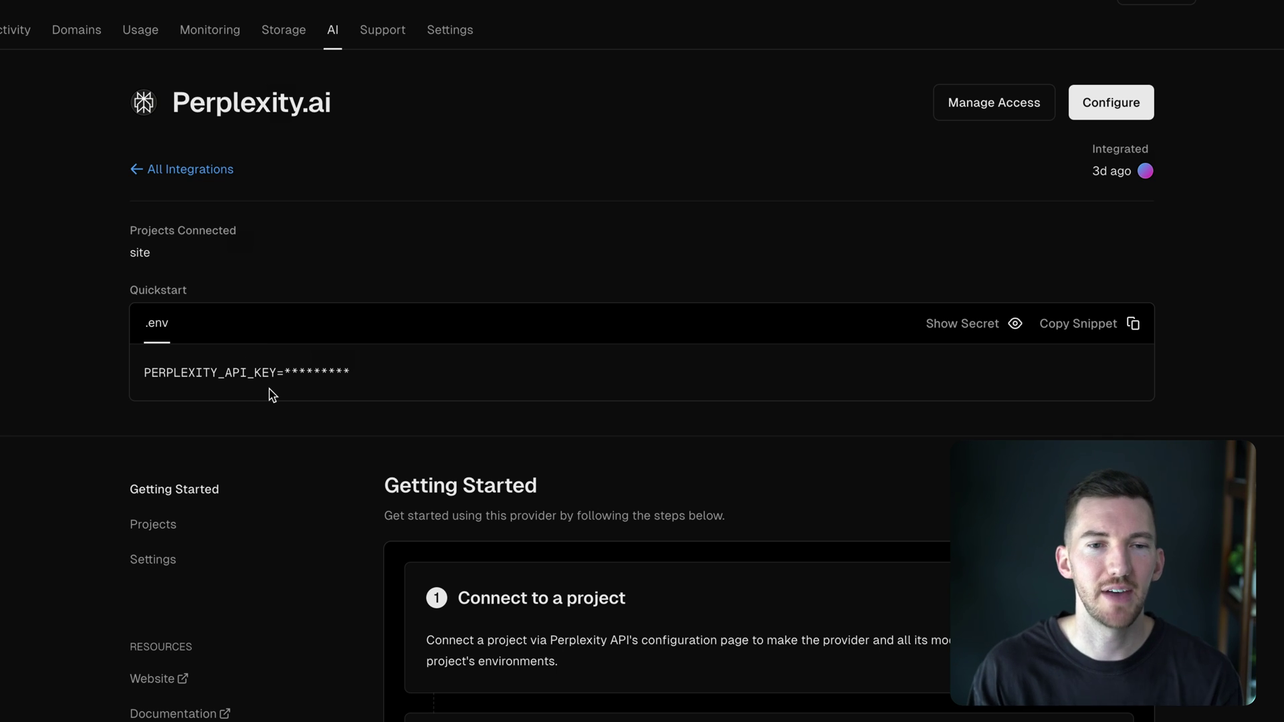
pyautogui.scroll(-3, 688, 408)
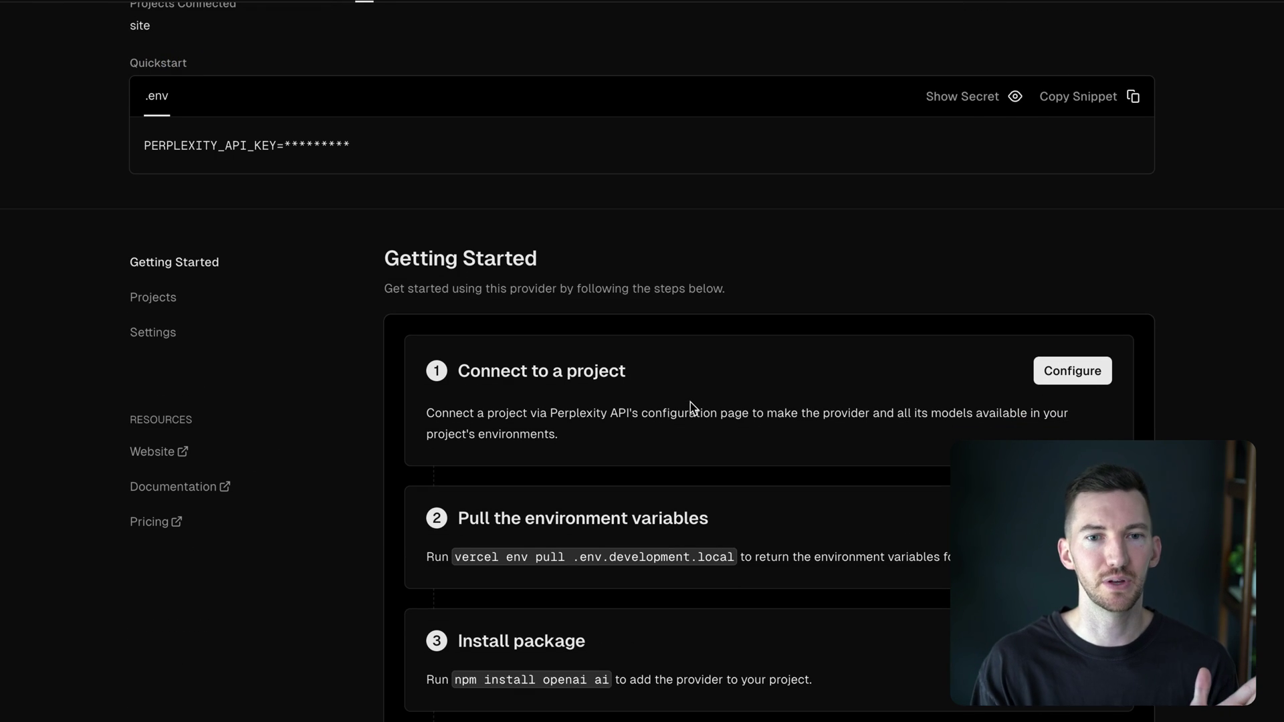
pyautogui.scroll(-1, 690, 402)
pyautogui.scroll(-1, 691, 403)
pyautogui.scroll(-1, 690, 402)
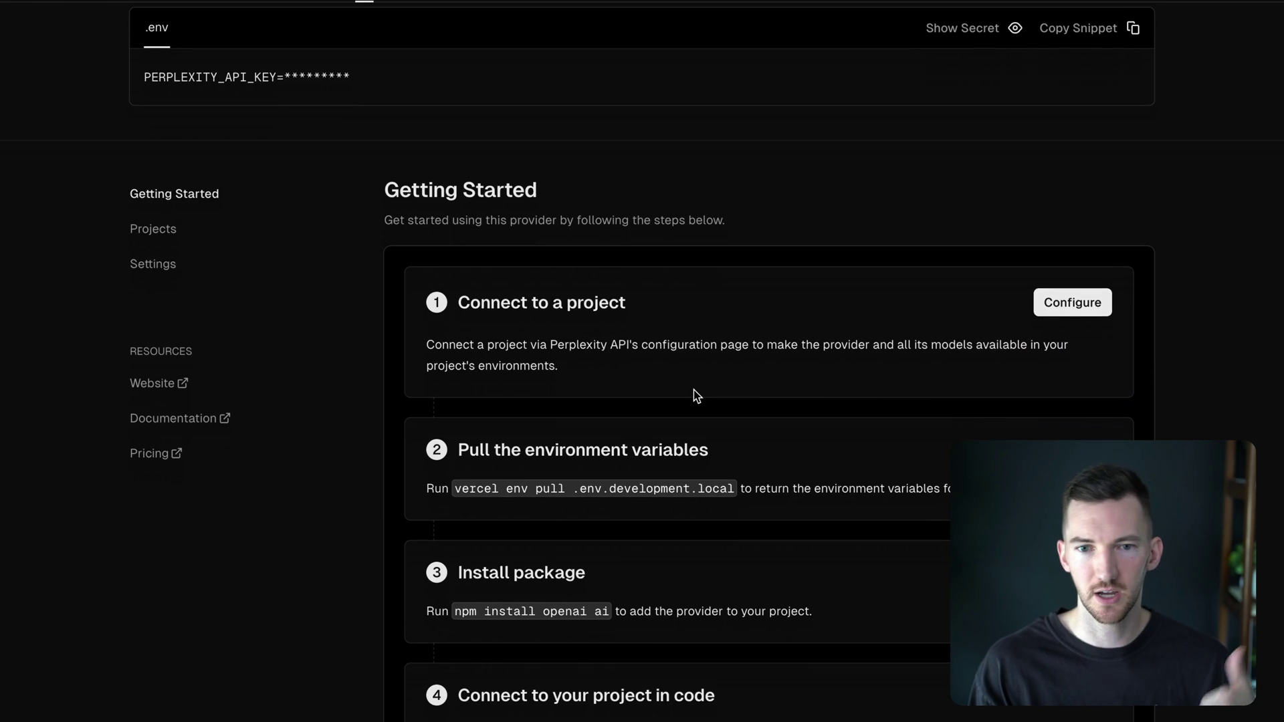
pyautogui.scroll(-1, 713, 448)
pyautogui.scroll(-1, 715, 448)
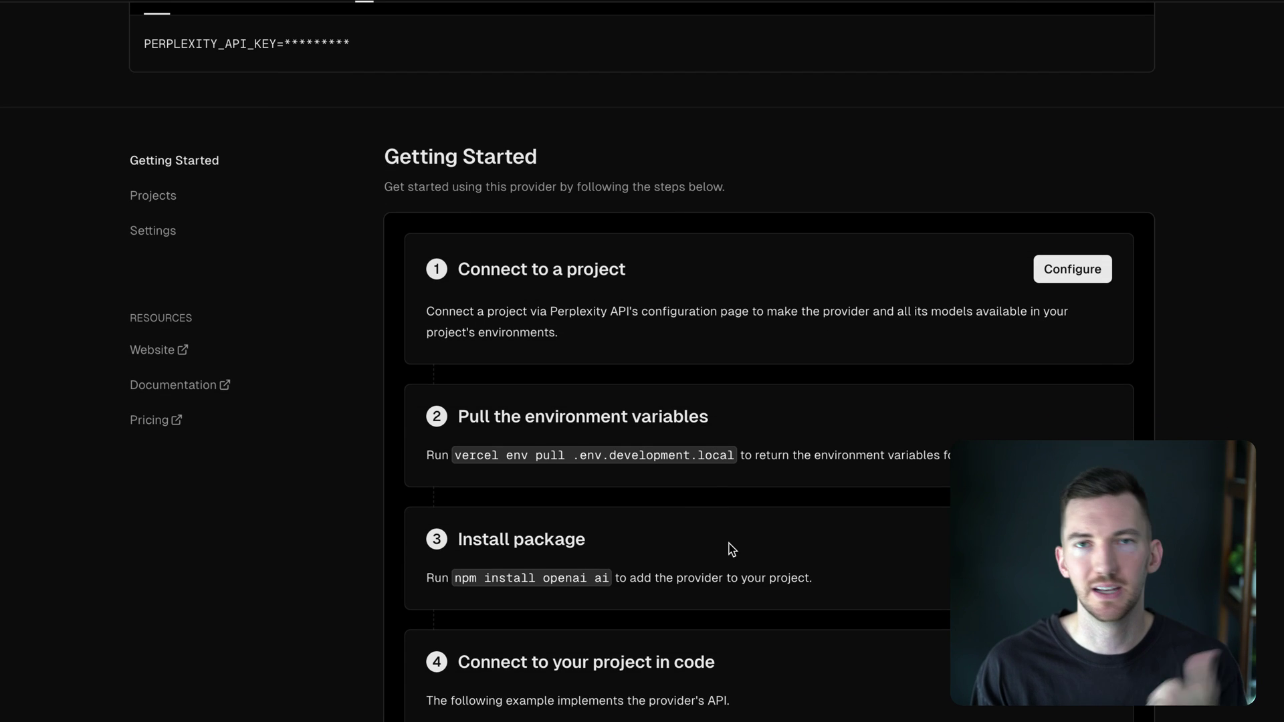
pyautogui.scroll(-1, 730, 549)
pyautogui.scroll(-2, 728, 545)
pyautogui.scroll(-2, 729, 543)
pyautogui.scroll(-2, 730, 540)
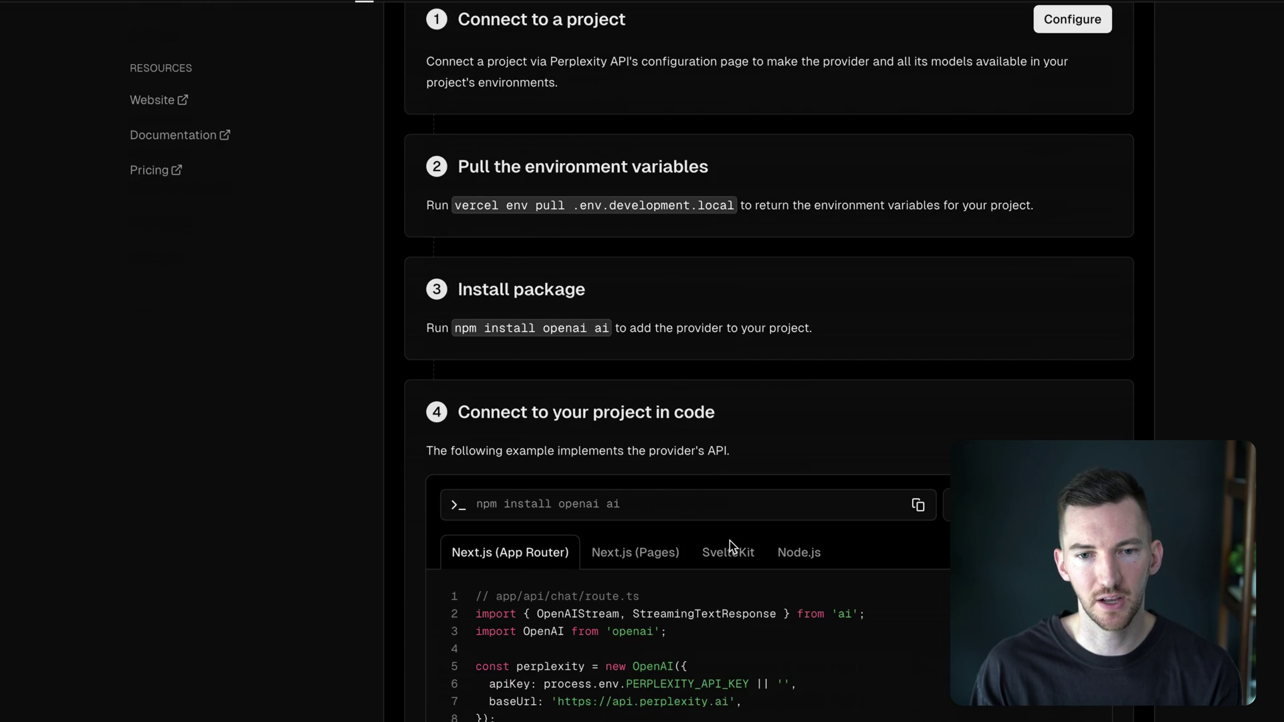
pyautogui.scroll(-3, 730, 541)
pyautogui.scroll(-1, 730, 540)
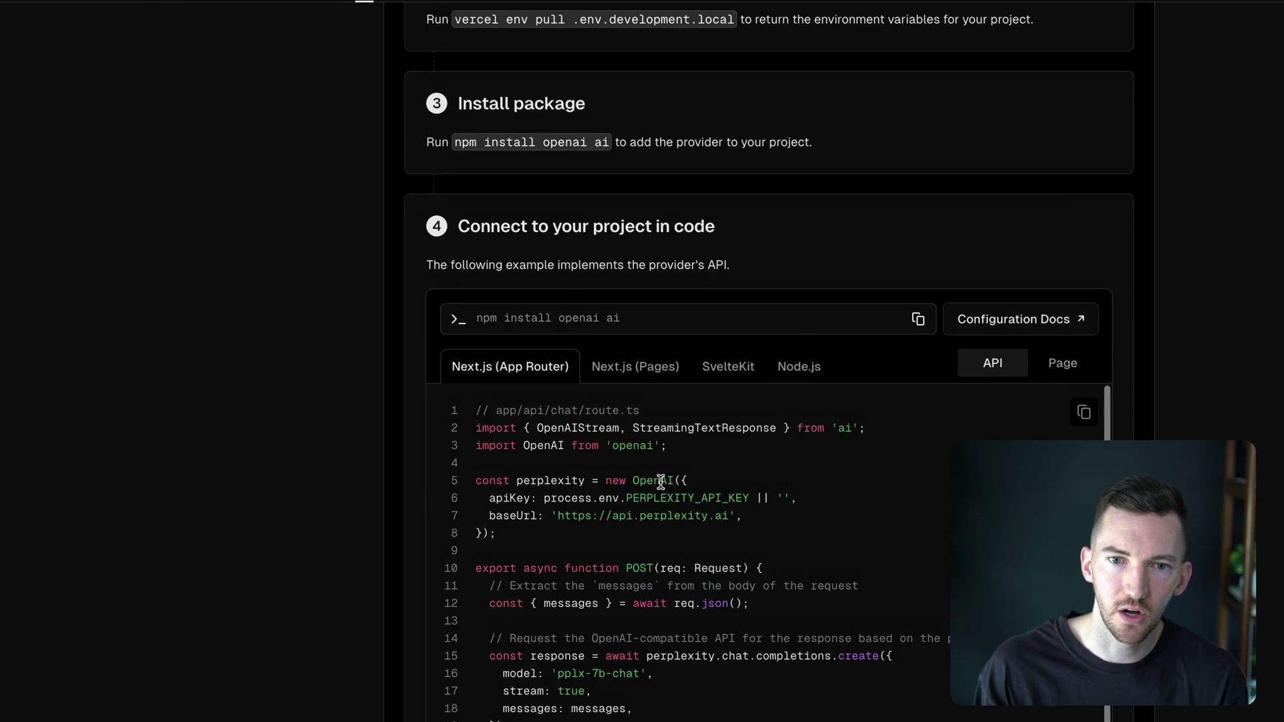
pyautogui.scroll(-3, 1159, 216)
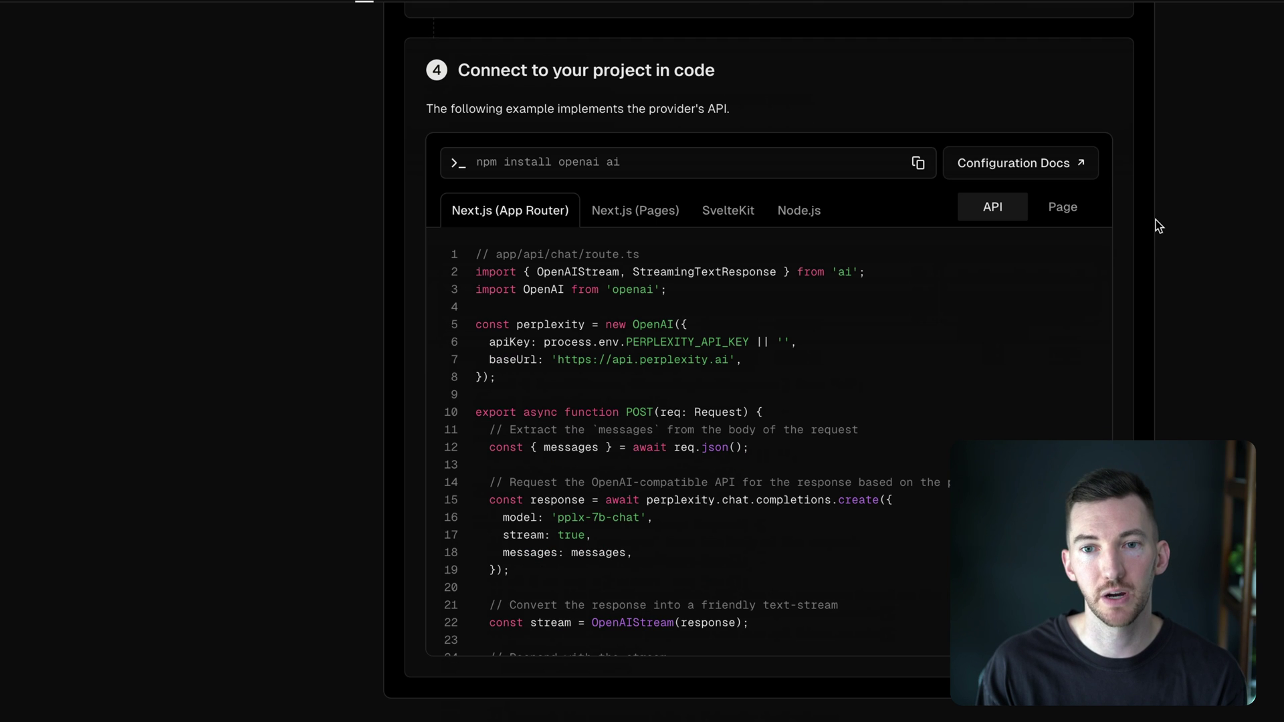
pyautogui.click(1084, 257)
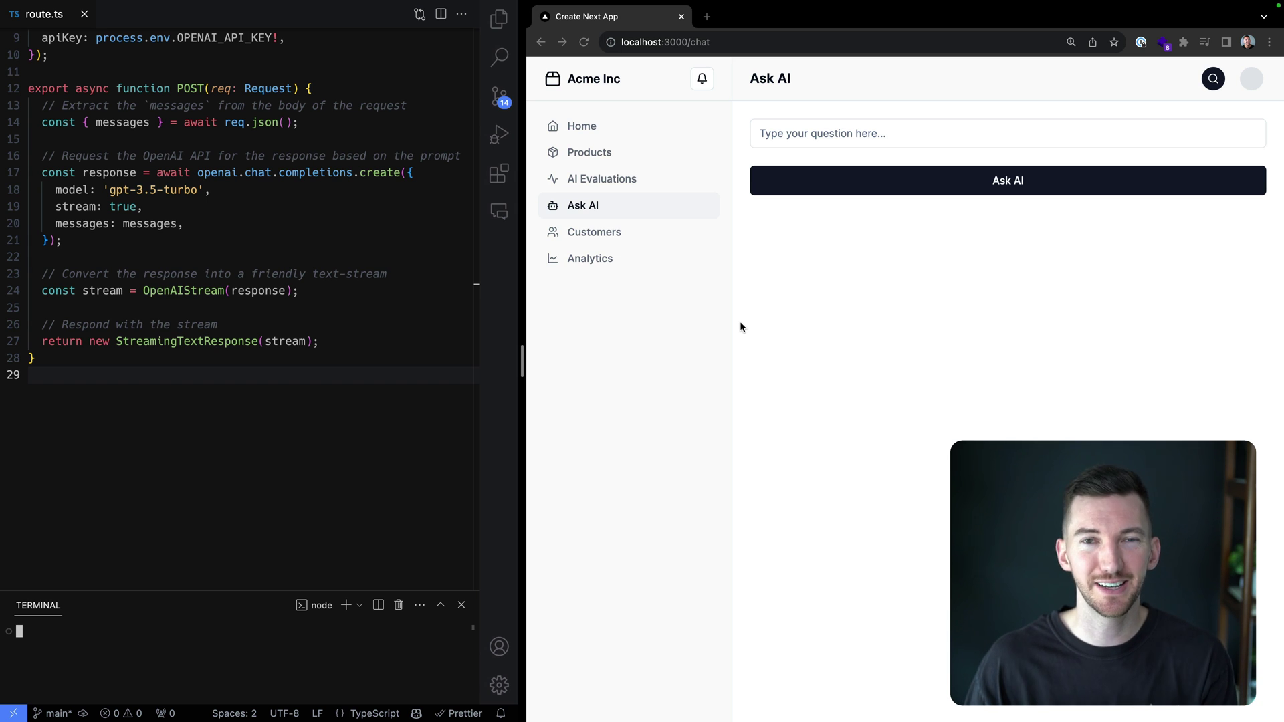
pyautogui.scroll(3, 282, 379)
# Step: Paste the Perplexity example over the existing OpenAI code in route.ts
pyautogui.click(279, 372)
pyautogui.hotkey('ctrl', 'b')
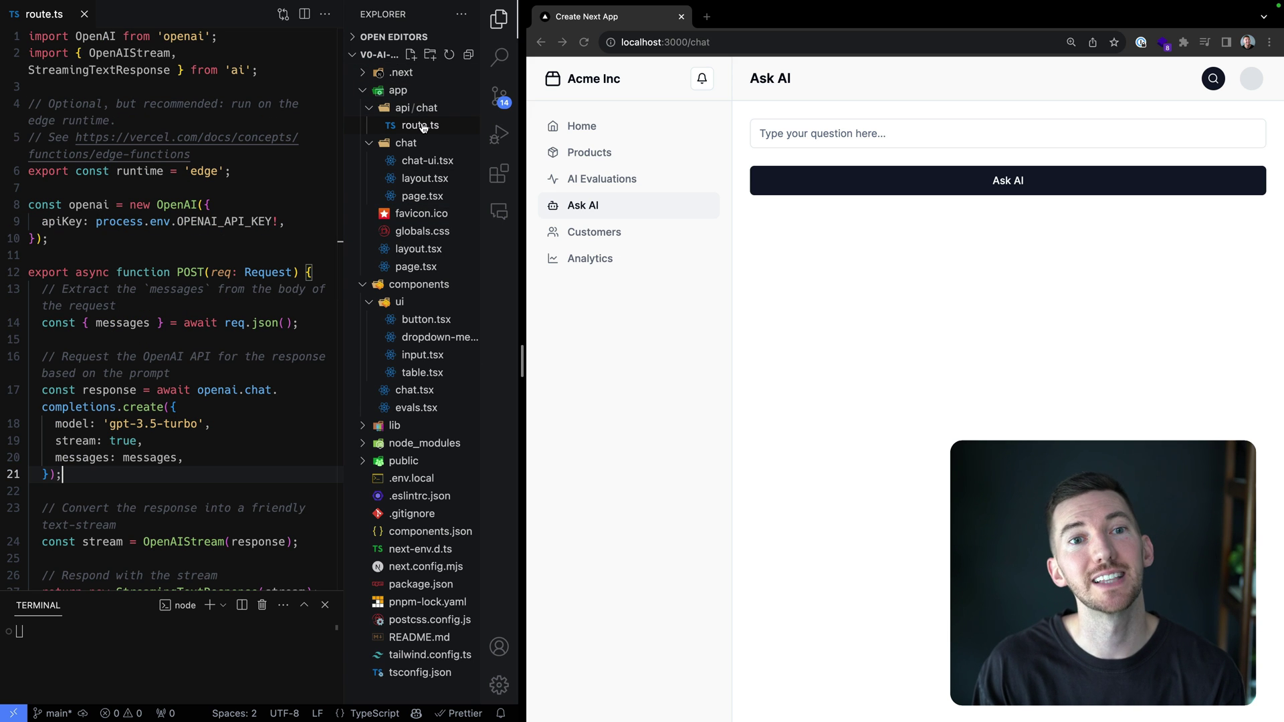
pyautogui.hotkey('ctrl', 'b')
pyautogui.click(211, 207)
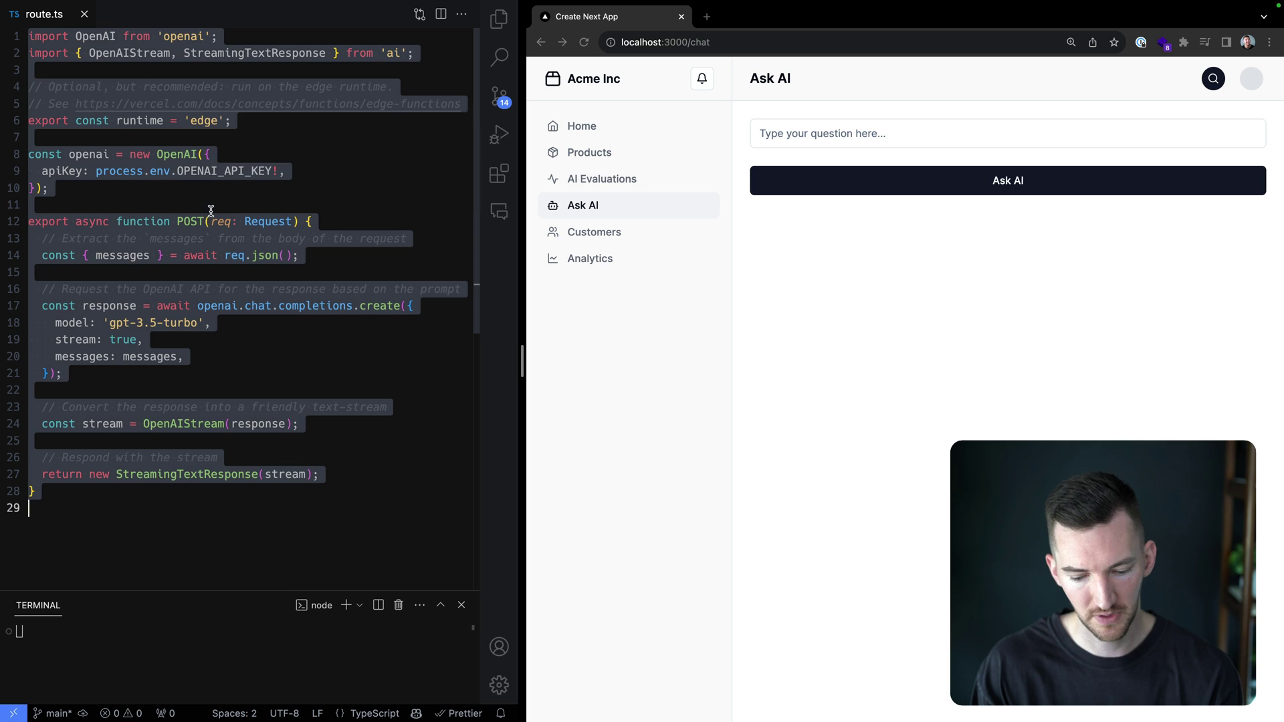
pyautogui.hotkey('ctrl', 'v')
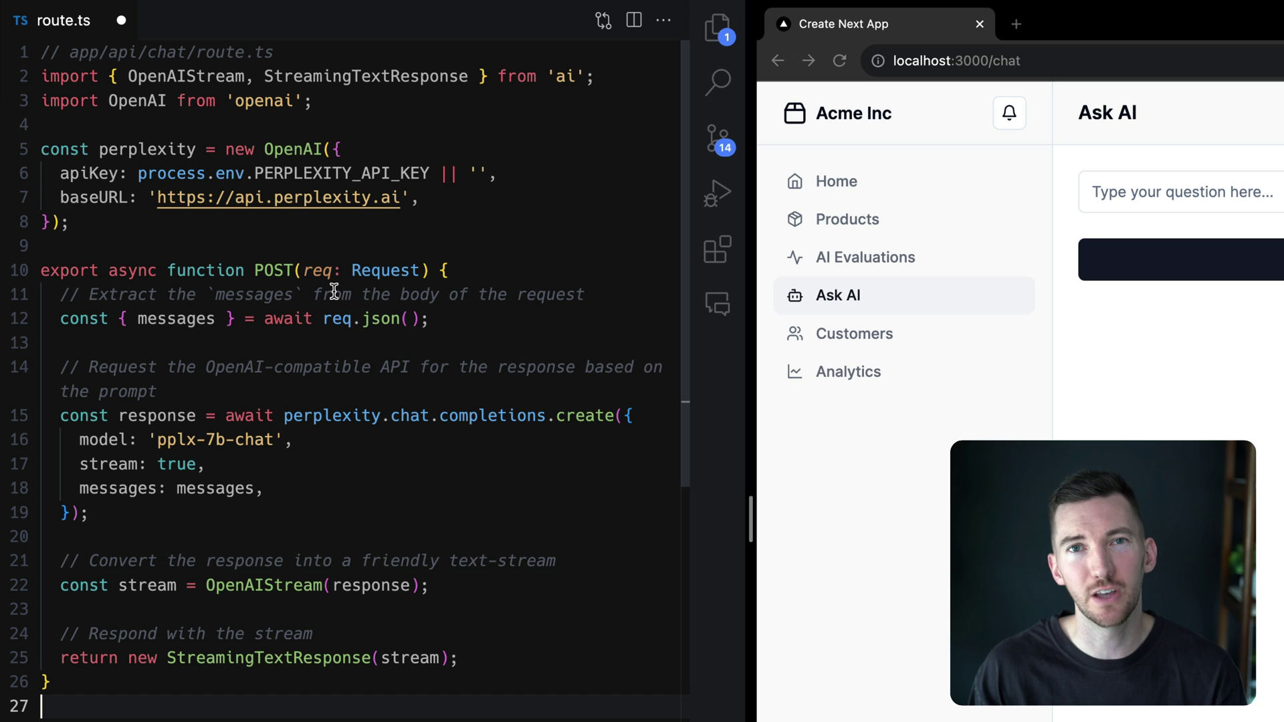
# Step: Review the pasted code's OpenAI usages, request parsing, pplx-7b-chat model and completion request
pyautogui.doubleClick(302, 150)
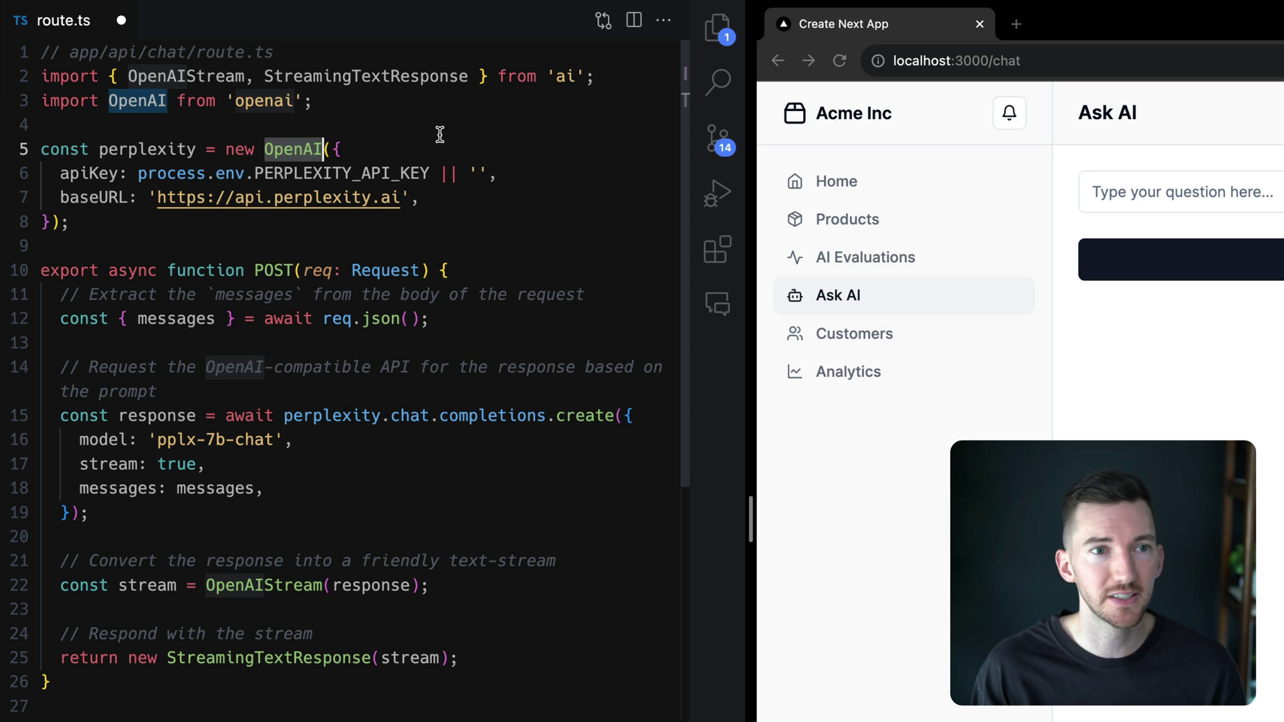
pyautogui.moveTo(335, 391)
pyautogui.mouseDown()
pyautogui.moveTo(176, 280)
pyautogui.moveTo(270, 129)
pyautogui.mouseUp()
pyautogui.click(273, 133)
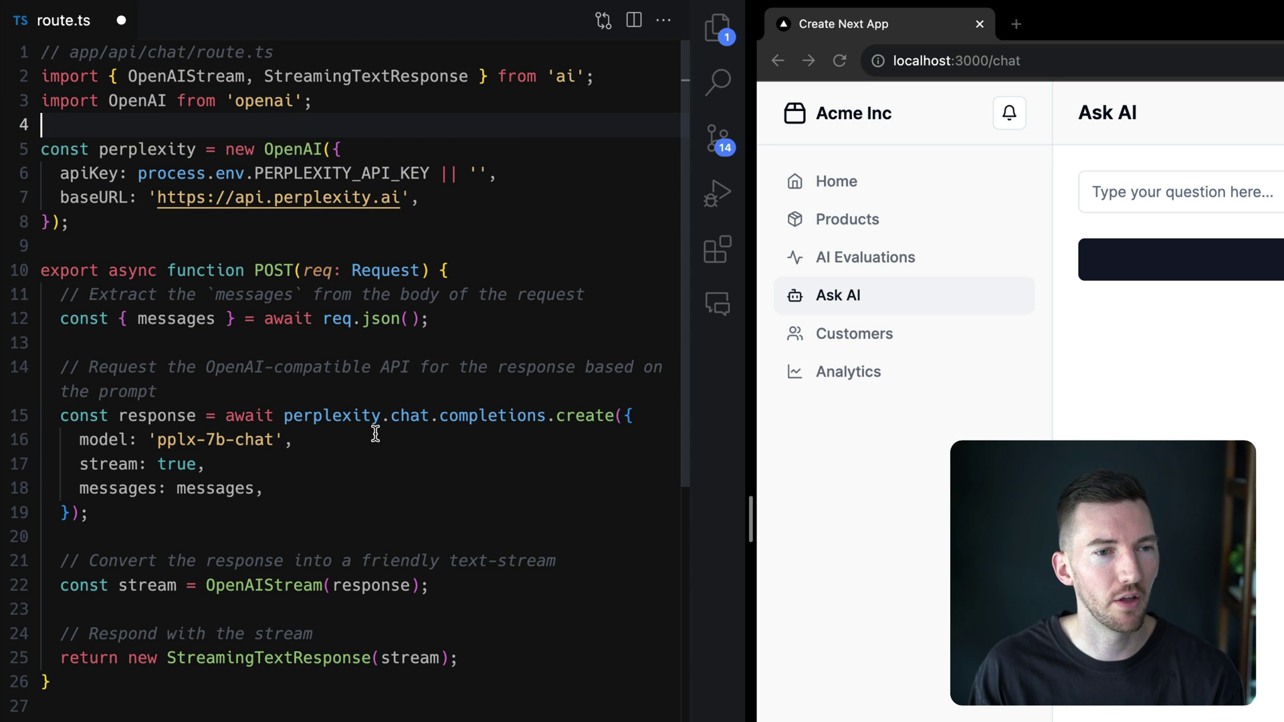
pyautogui.moveTo(350, 438); pyautogui.dragTo(4, 437)
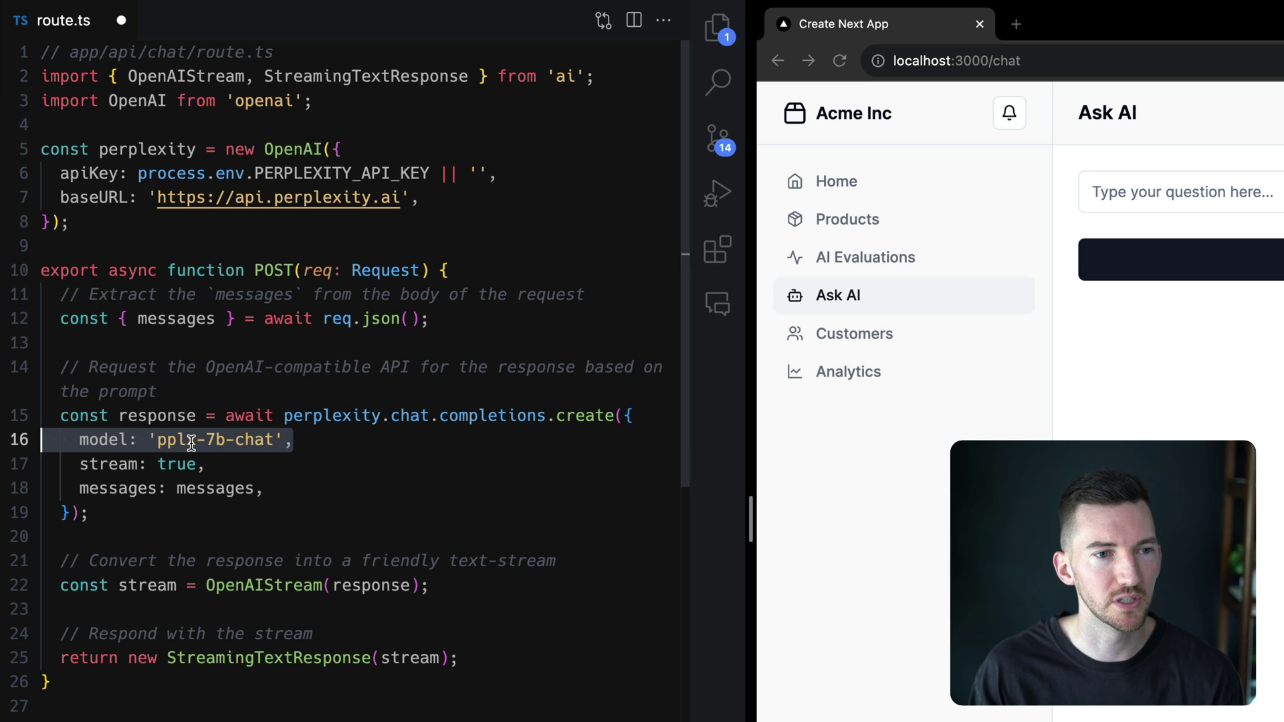
pyautogui.moveTo(205, 442); pyautogui.dragTo(248, 442)
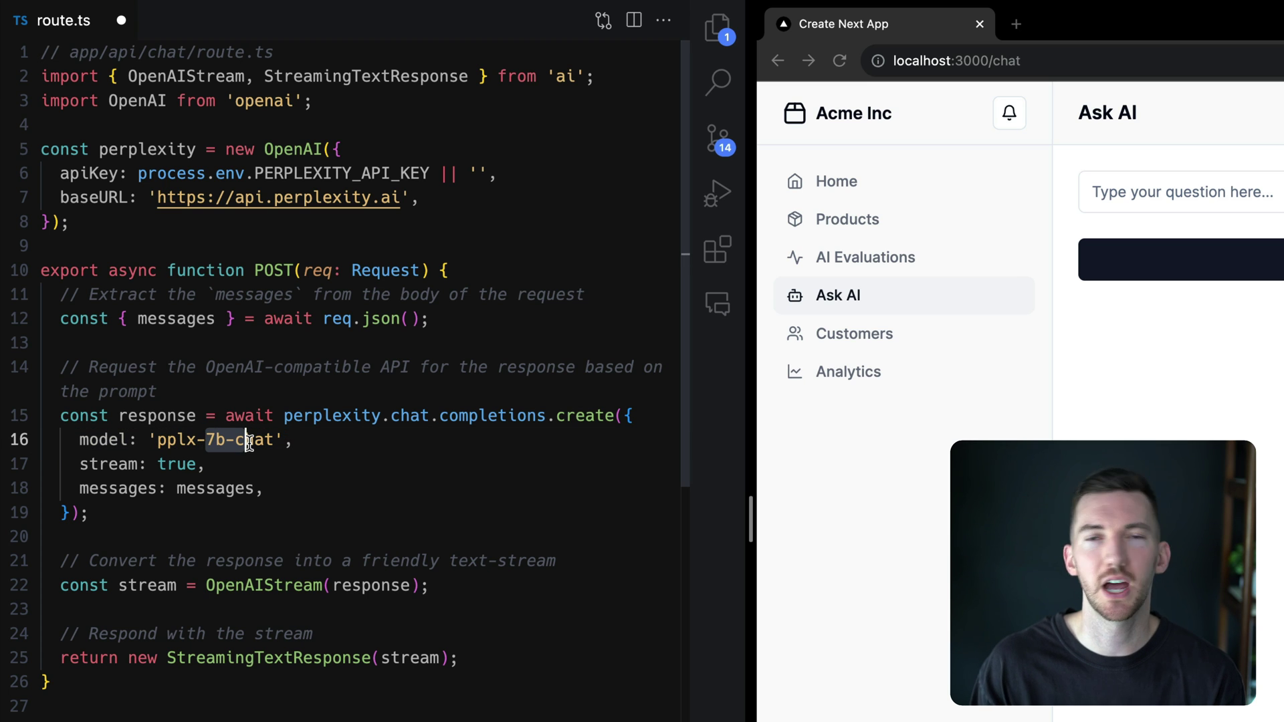
pyautogui.click(241, 465)
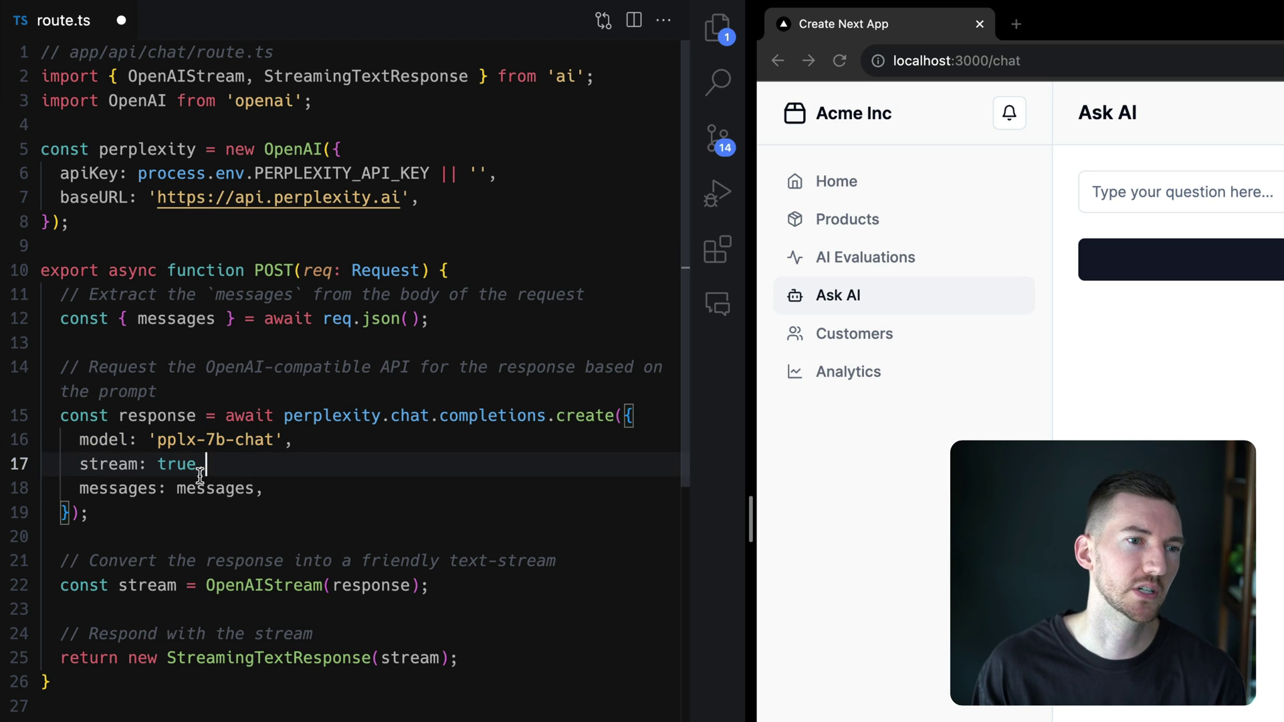
pyautogui.moveTo(265, 488); pyautogui.dragTo(129, 415)
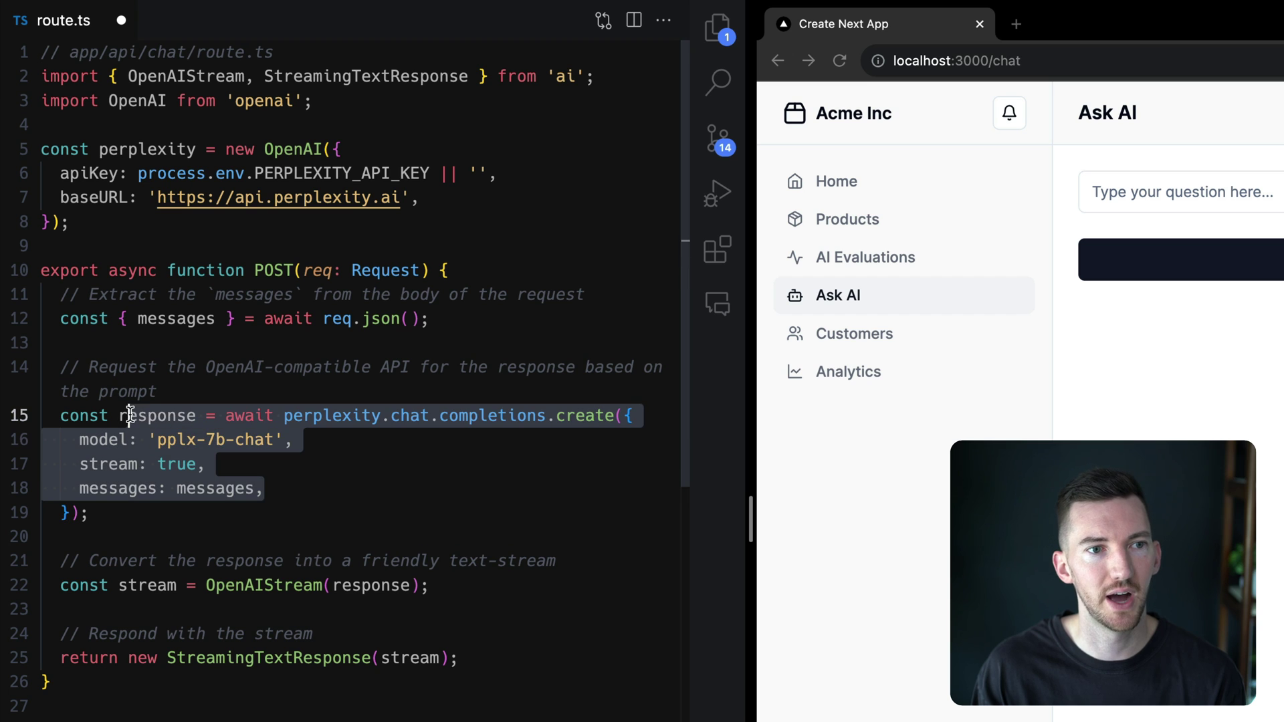
pyautogui.click(471, 262)
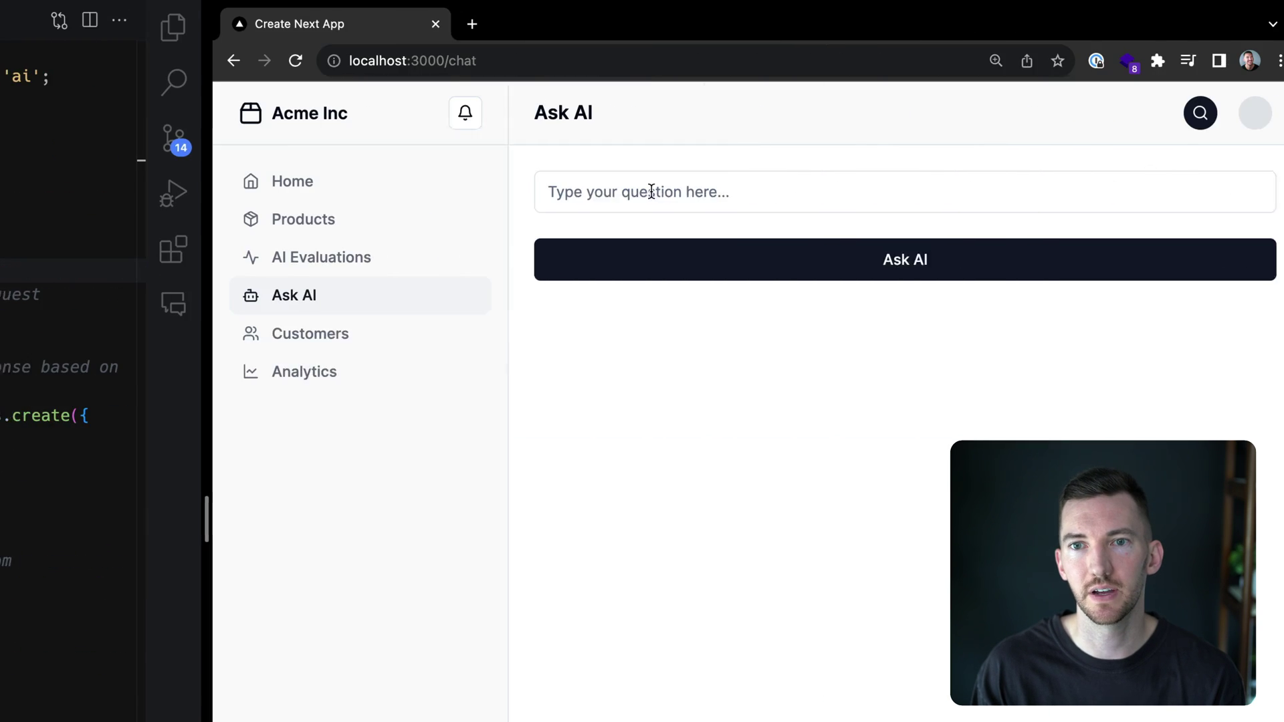
# Step: Ask 'What is Next.js?' on localhost:3000/chat and receive a streamed Perplexity answer
pyautogui.click(633, 192)
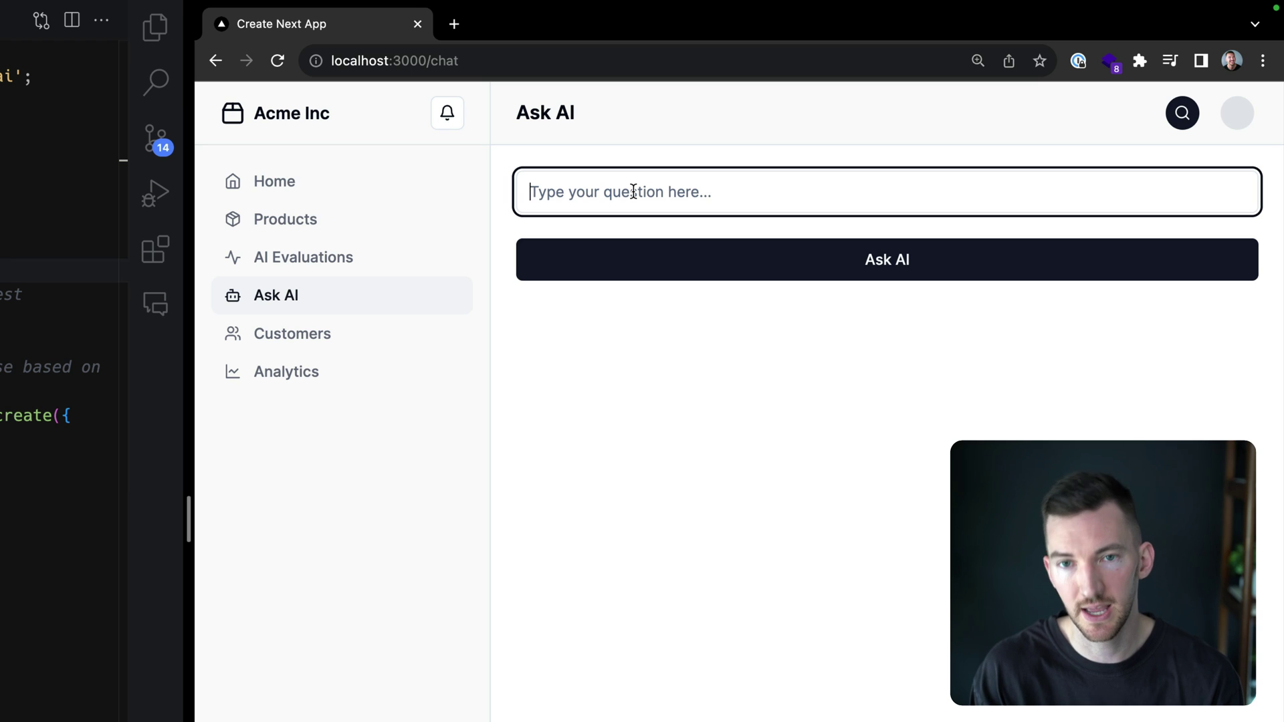
pyautogui.write('What is Next.js?')
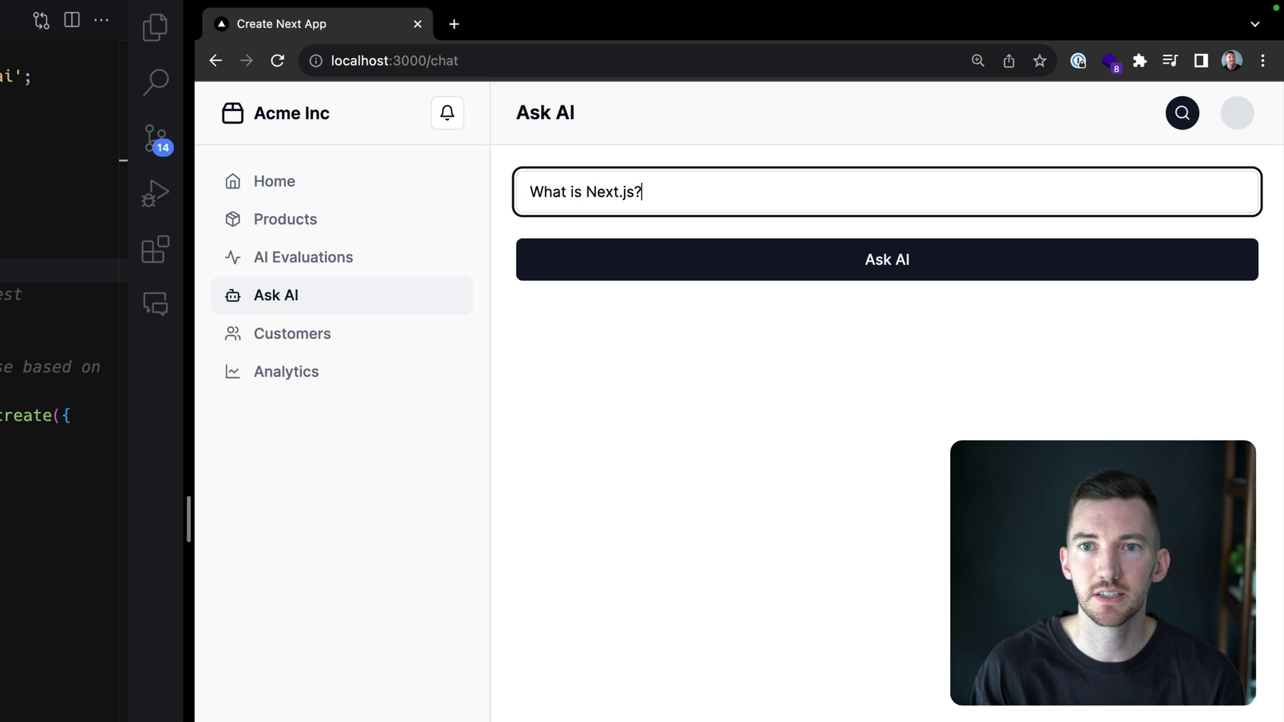
pyautogui.press('Return')
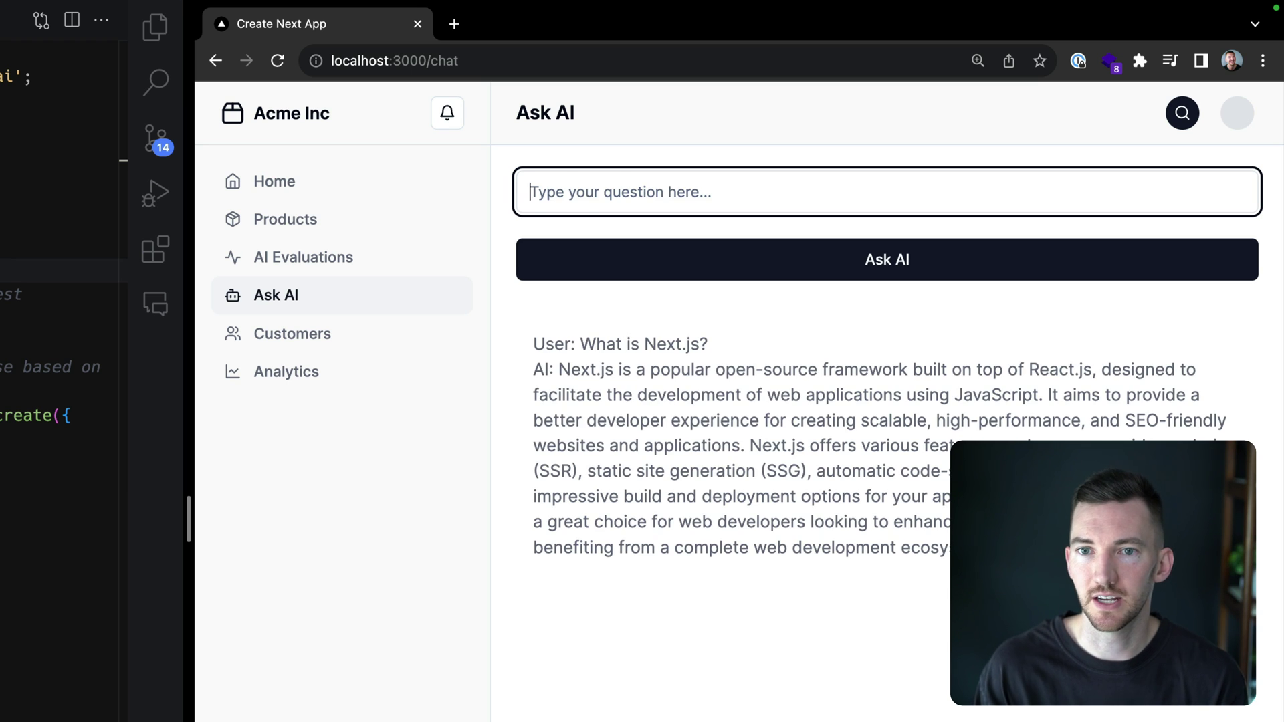